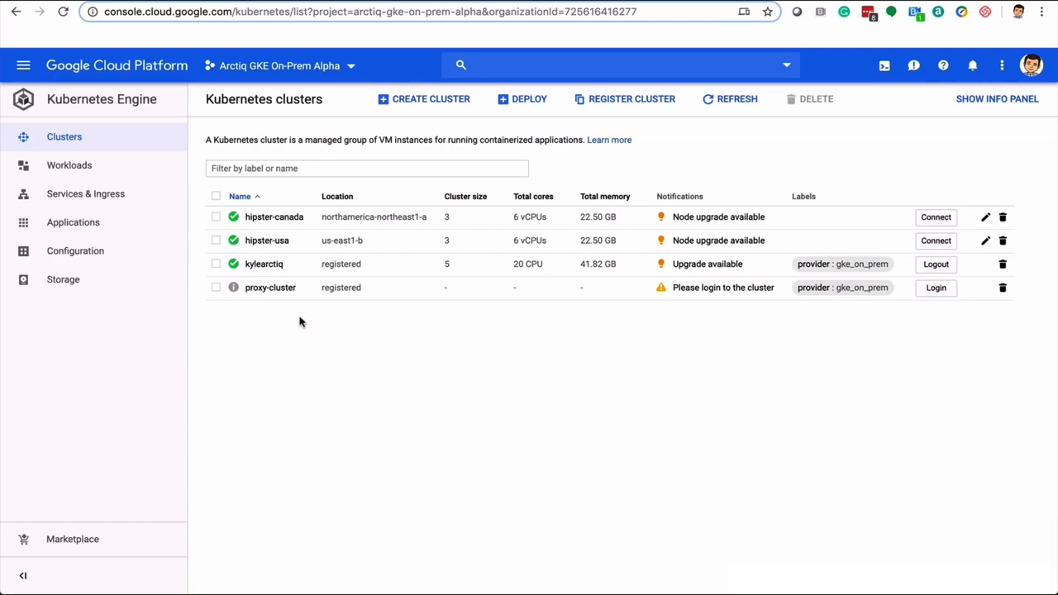
Open the kylearctiq cluster's details and review its persistent volumes and its nodes
click(263, 265)
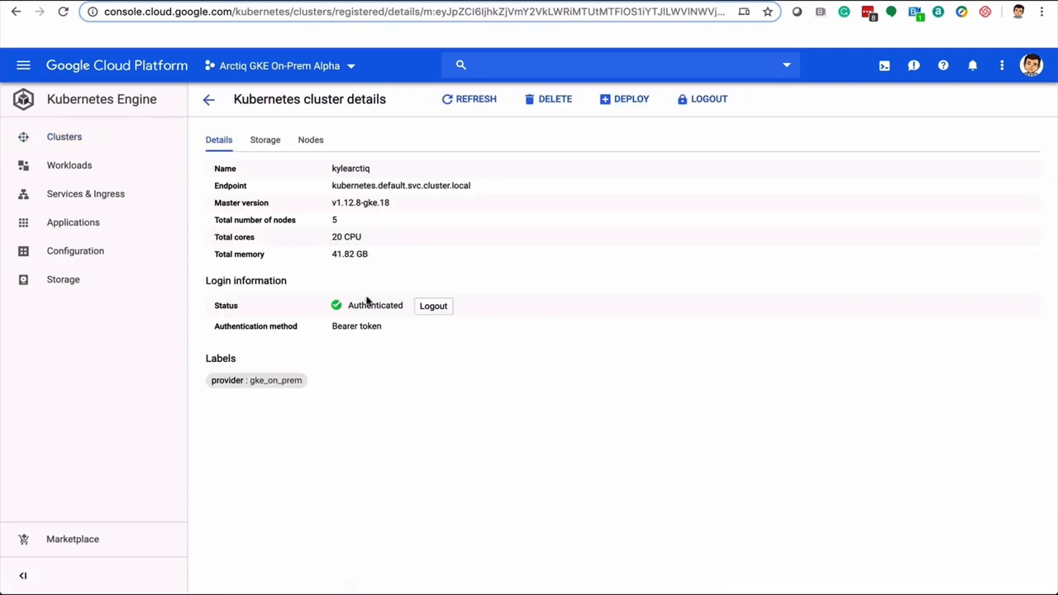
click(273, 144)
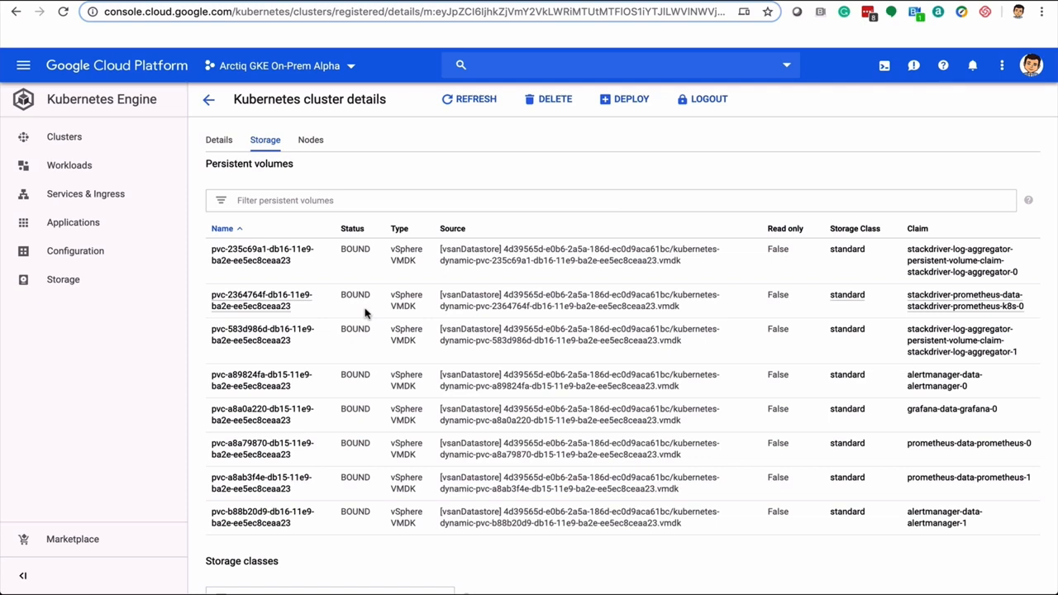
click(310, 141)
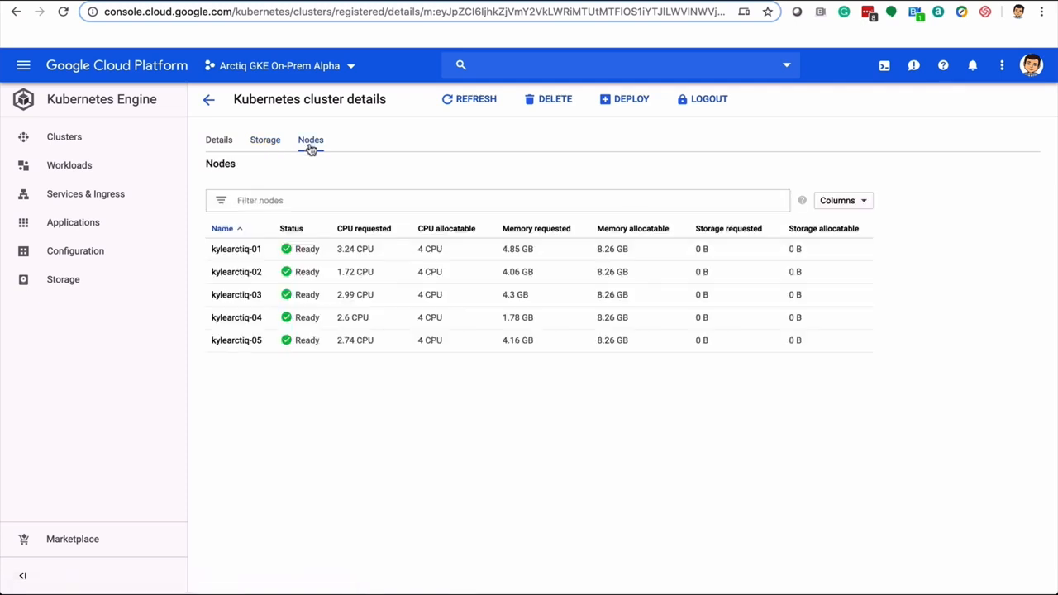
Open node kylearctiq-01 and review its pods, YAML definition and events
click(241, 250)
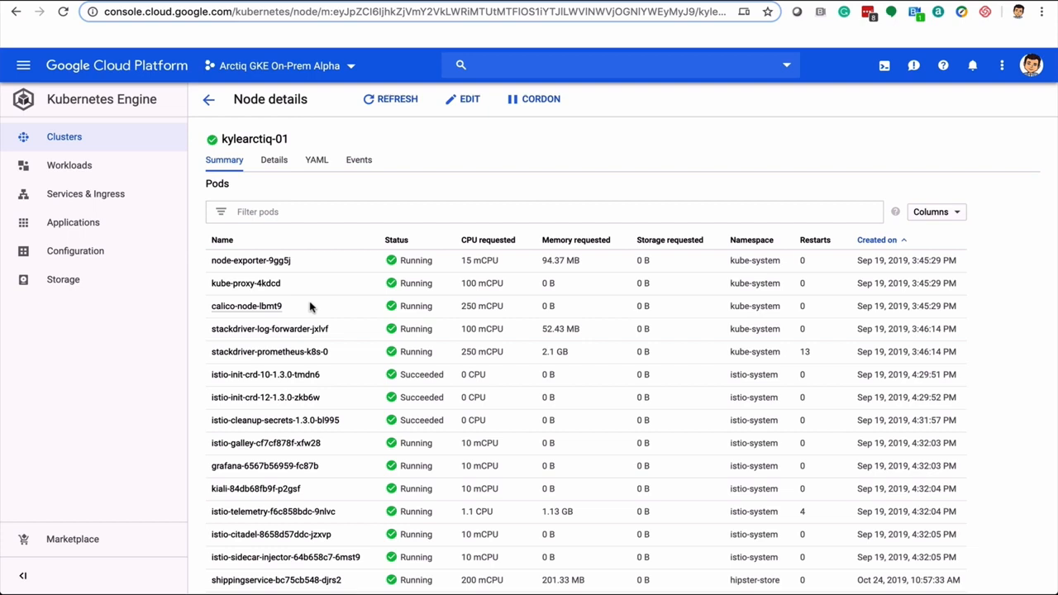
scroll(310, 306, down, 5)
scroll(311, 307, up, 5)
click(313, 161)
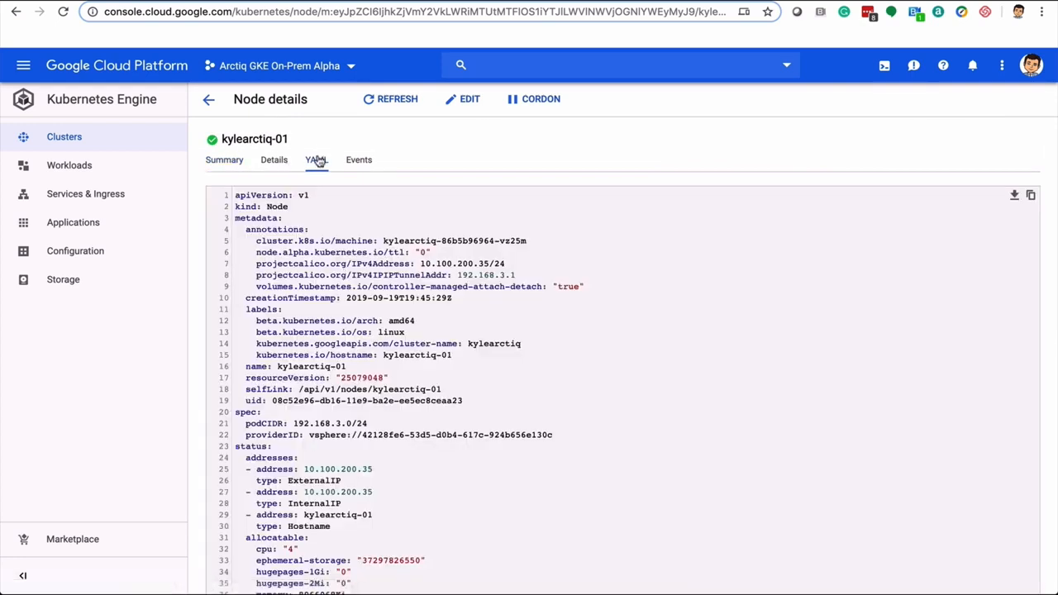
click(362, 162)
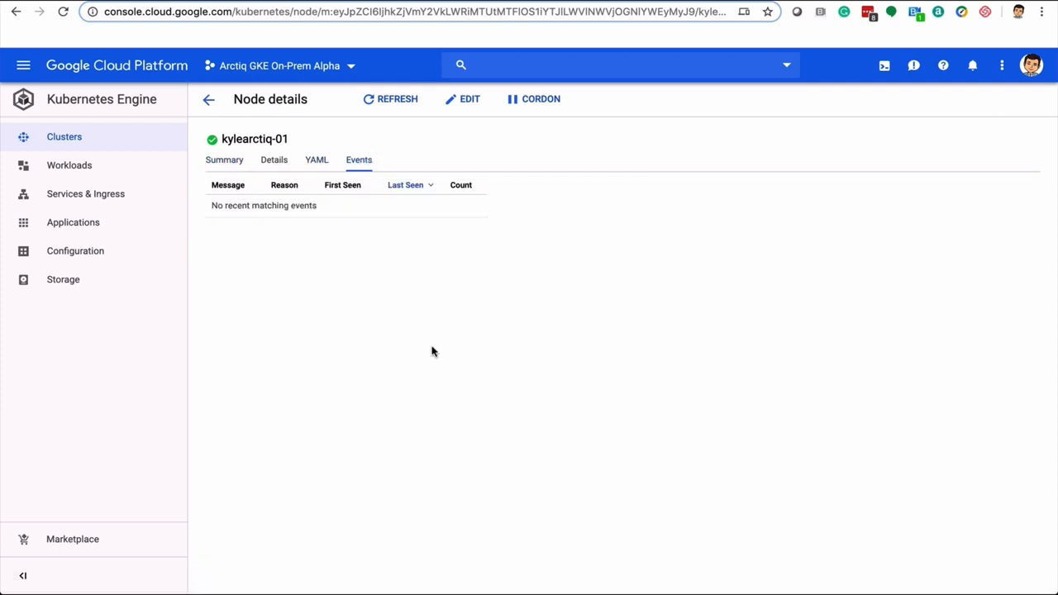
Filter the workloads list to cluster kylearctiq and namespace gke-connect
click(101, 167)
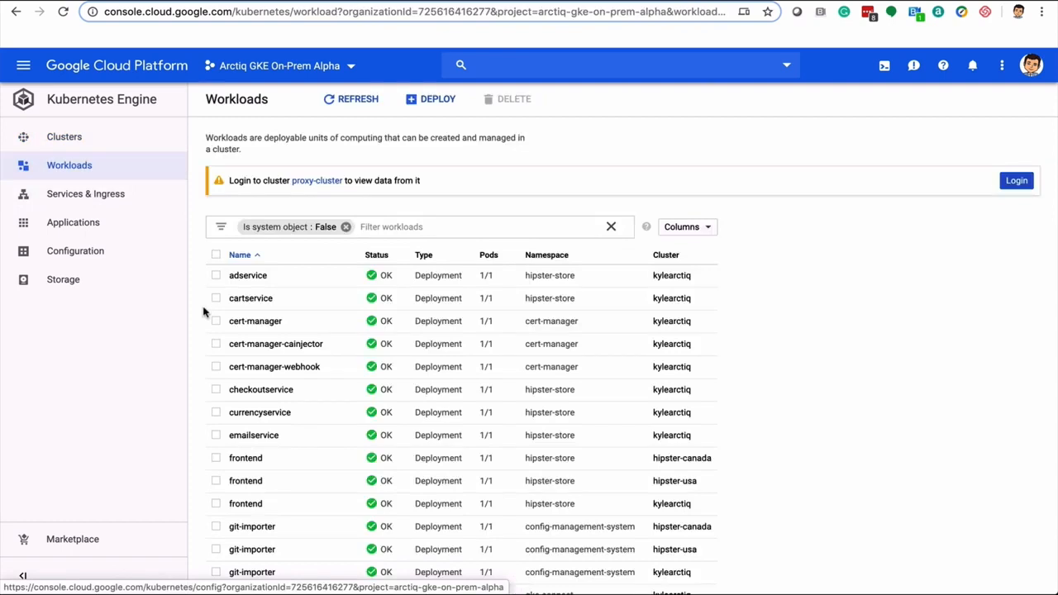
click(388, 226)
click(317, 343)
click(401, 227)
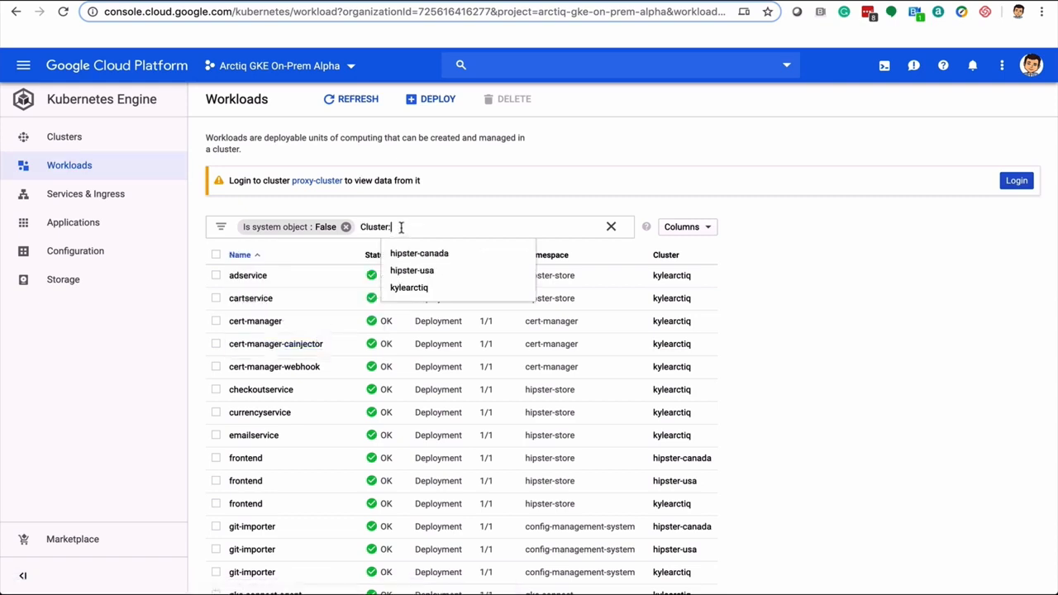
click(410, 287)
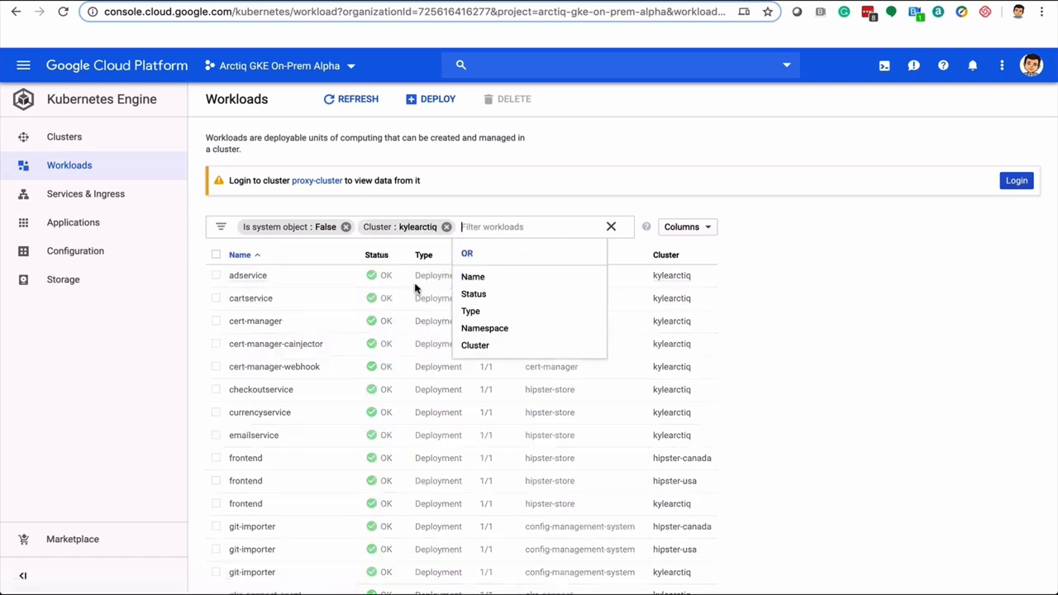
click(488, 329)
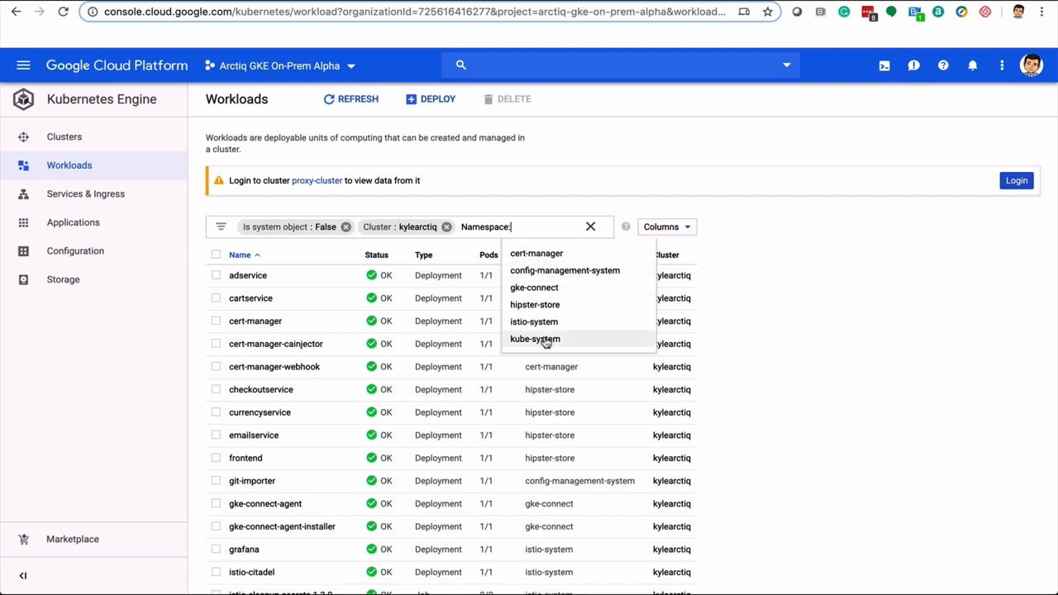
click(535, 287)
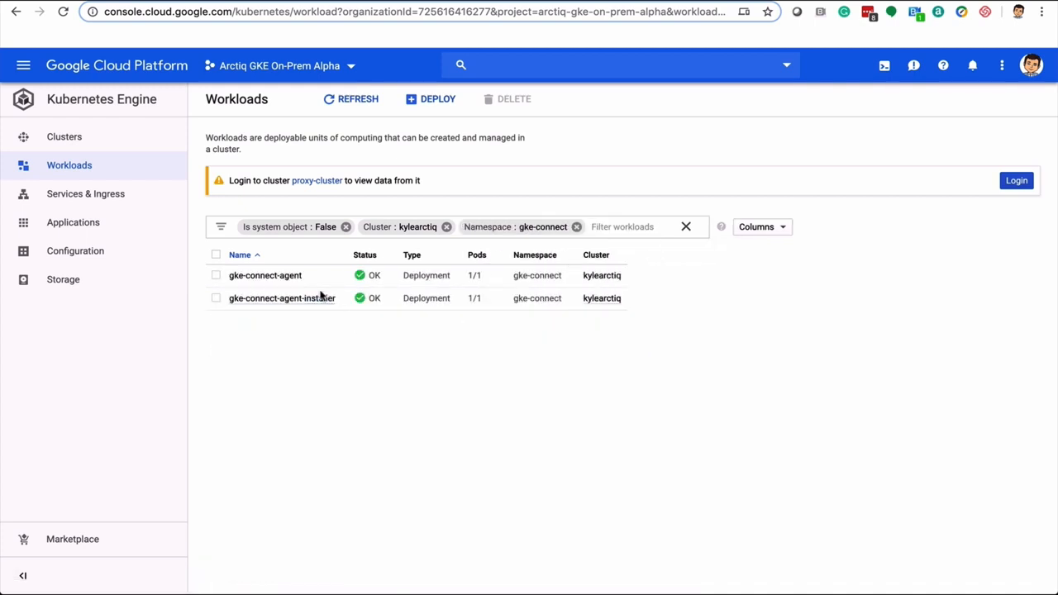
Open the gke-connect-agent deployment and examine its overview, details, revision history and YAML
click(275, 277)
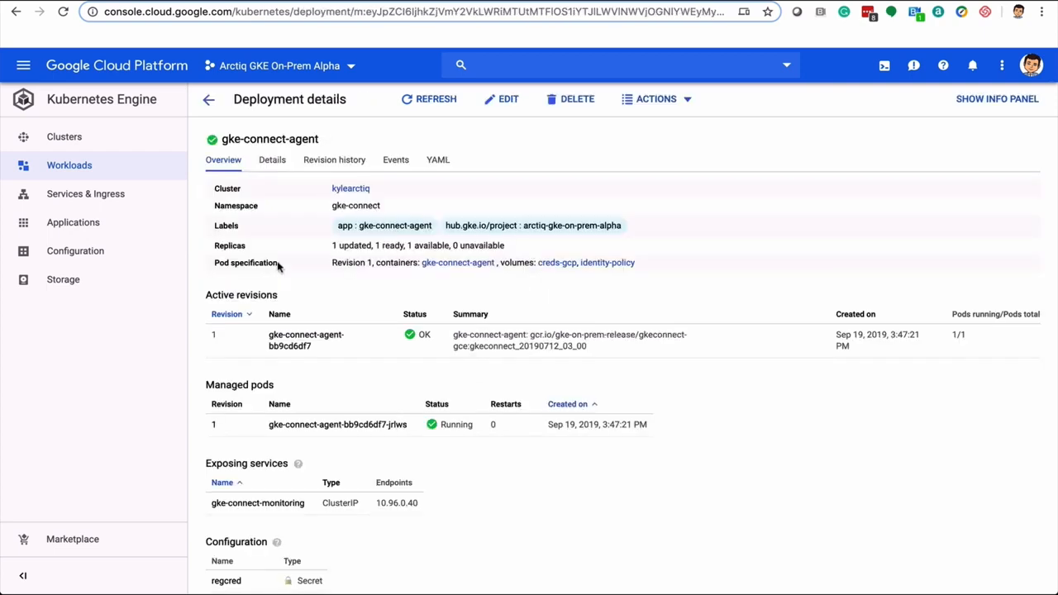
scroll(334, 318, down, 2)
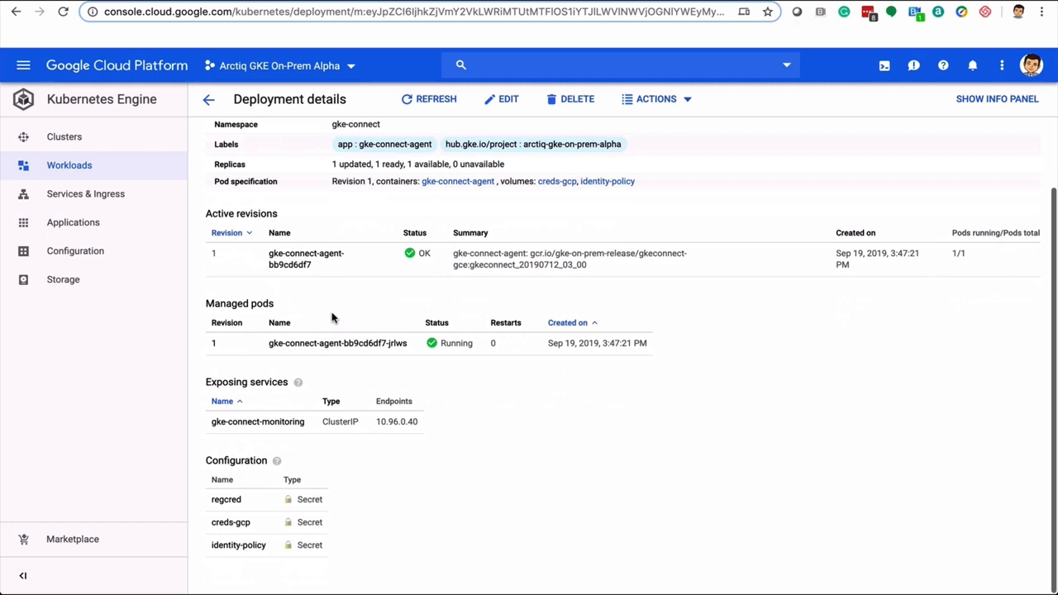
scroll(332, 318, up, 3)
click(272, 160)
click(333, 163)
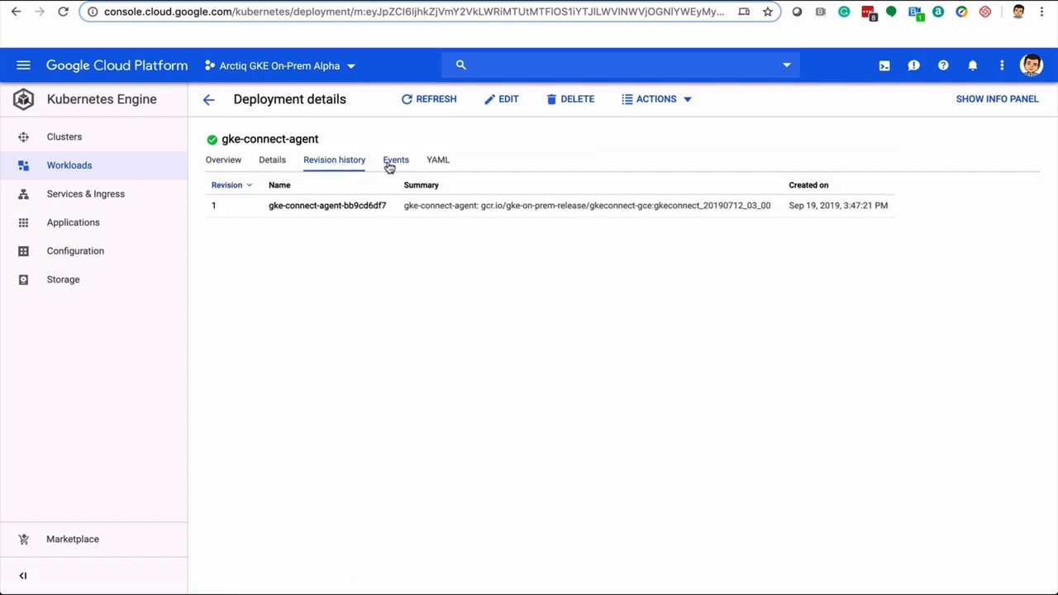
click(441, 162)
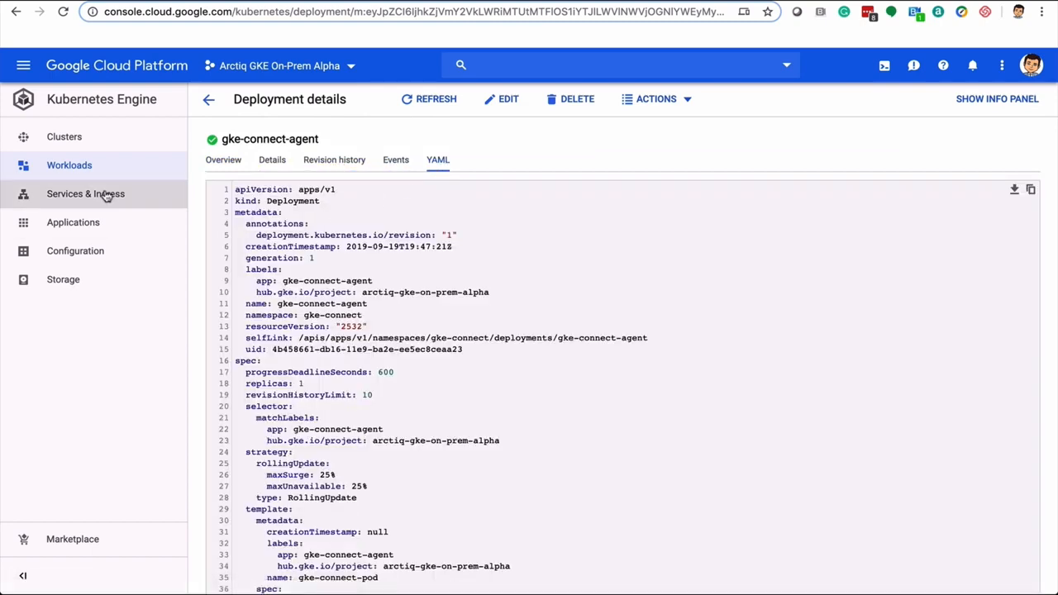
Filter the Kubernetes services to cluster kylearctiq and look through their types and endpoints
click(105, 195)
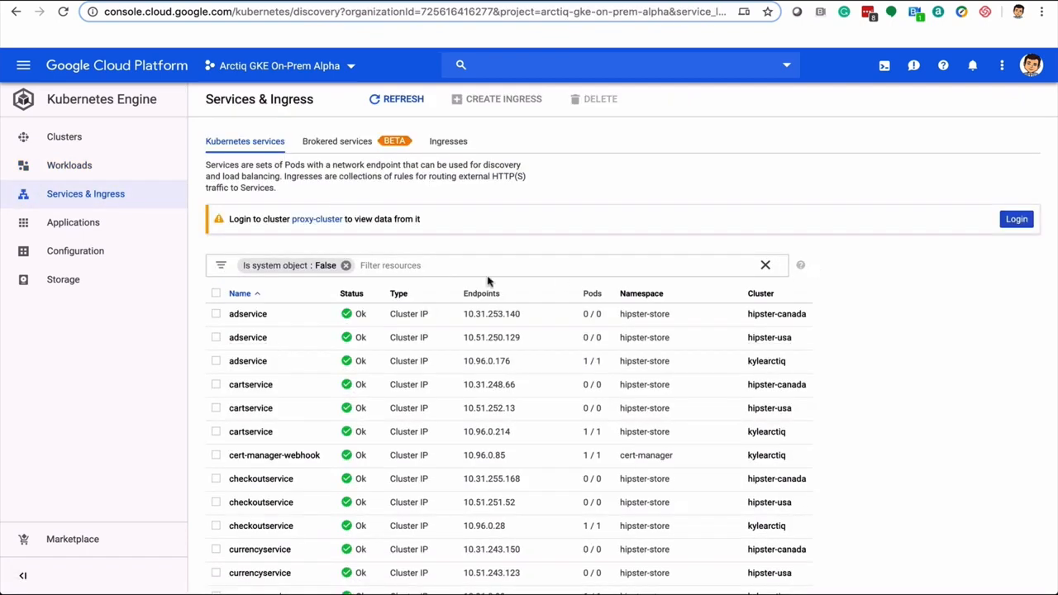
click(385, 266)
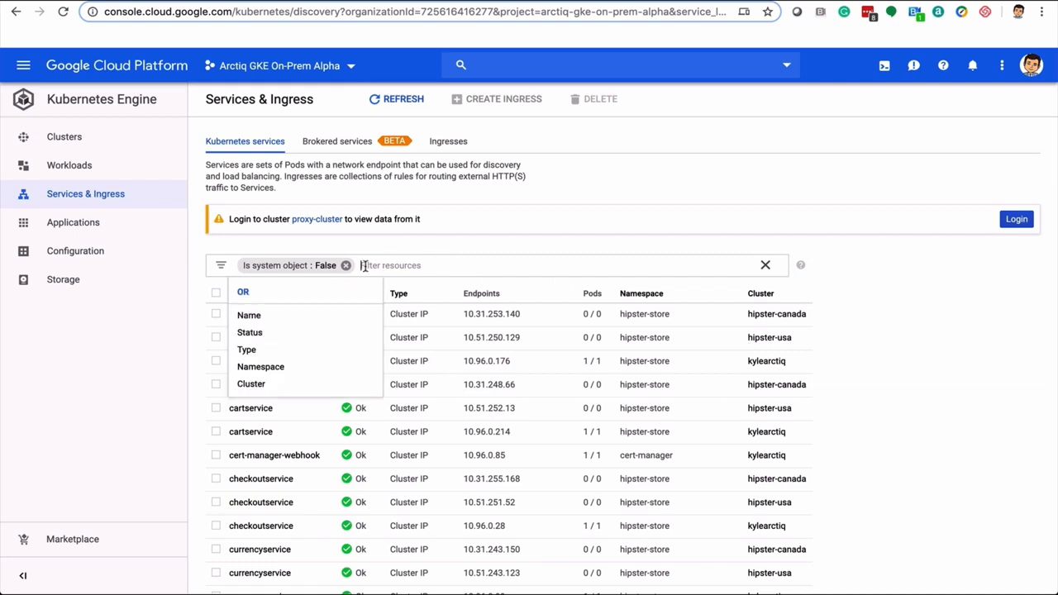
click(305, 385)
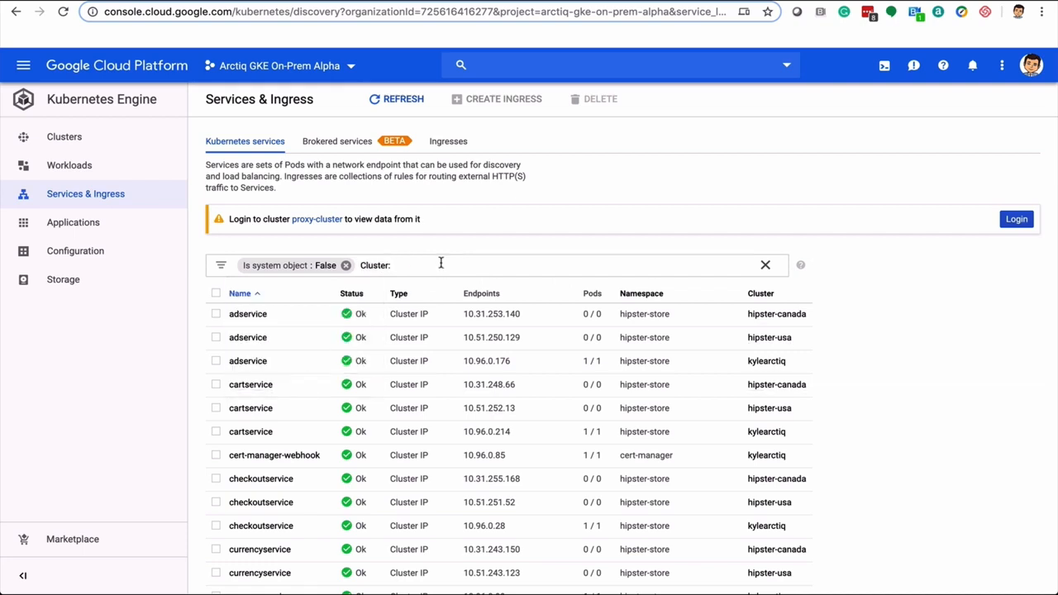
click(408, 325)
scroll(656, 432, down, 3)
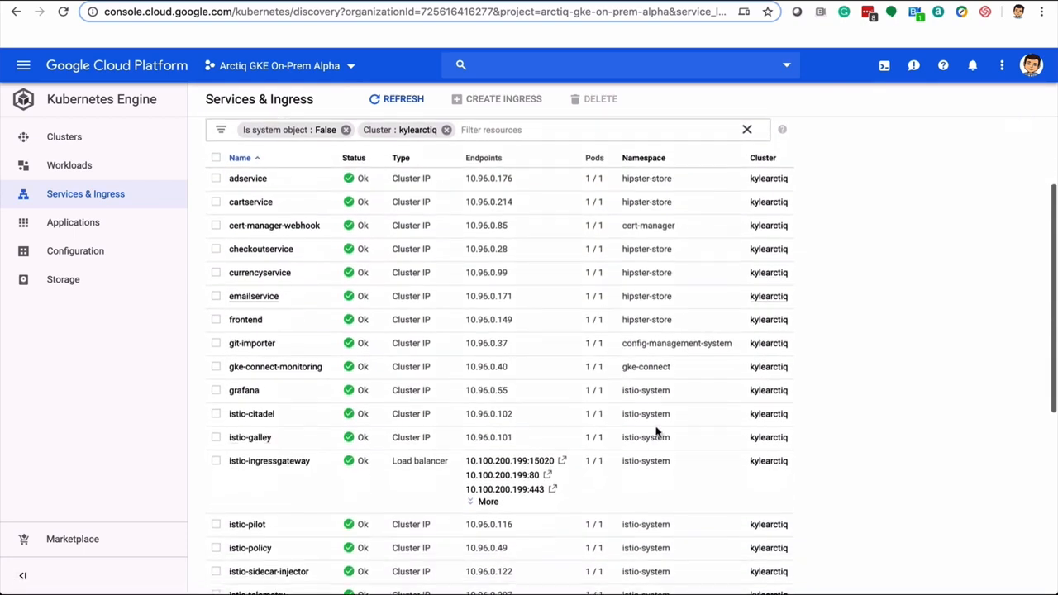
scroll(657, 432, down, 5)
scroll(199, 110, up, 2)
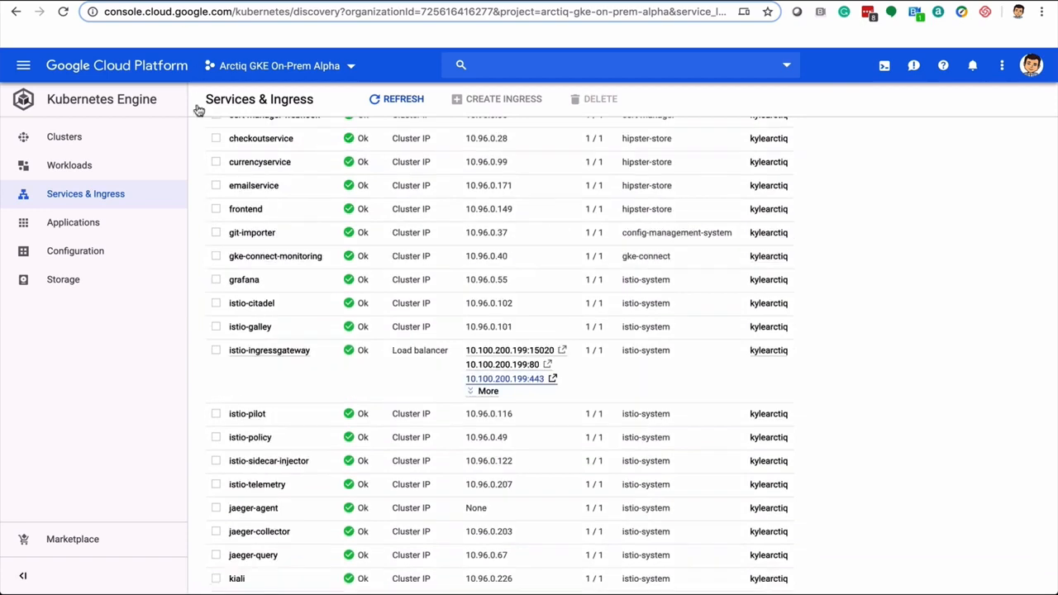
Review the project's Kubernetes applications, its secrets and config maps, and its persistent volume claims
click(94, 225)
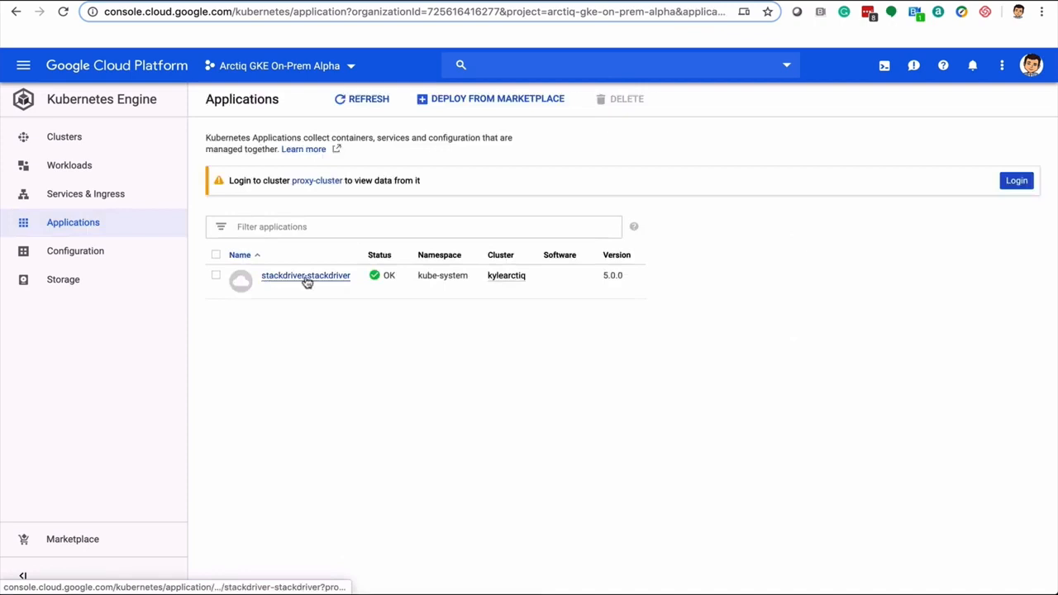
click(113, 260)
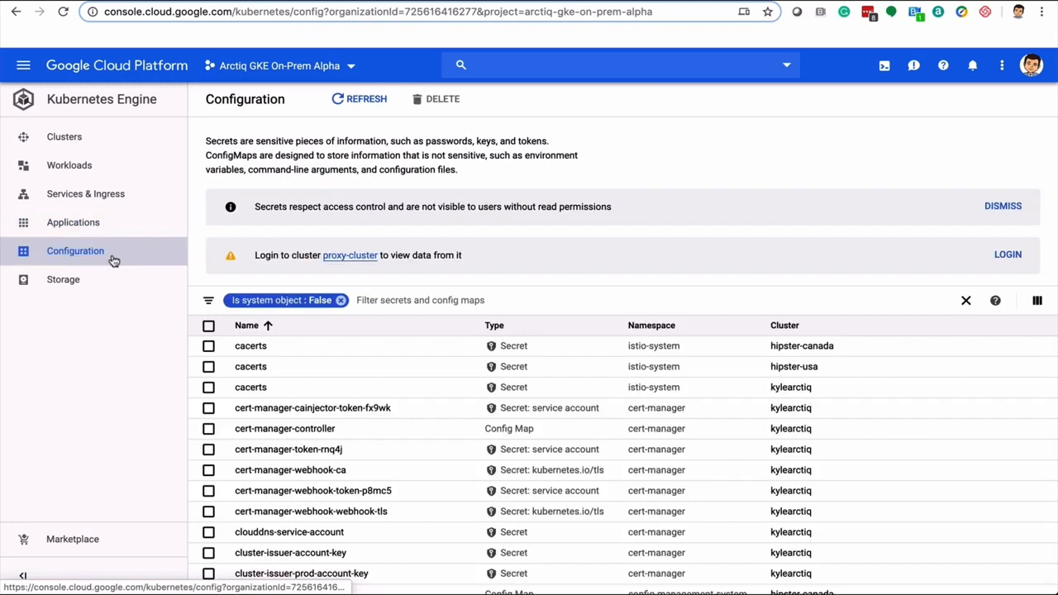
scroll(355, 489, down, 5)
scroll(355, 489, up, 5)
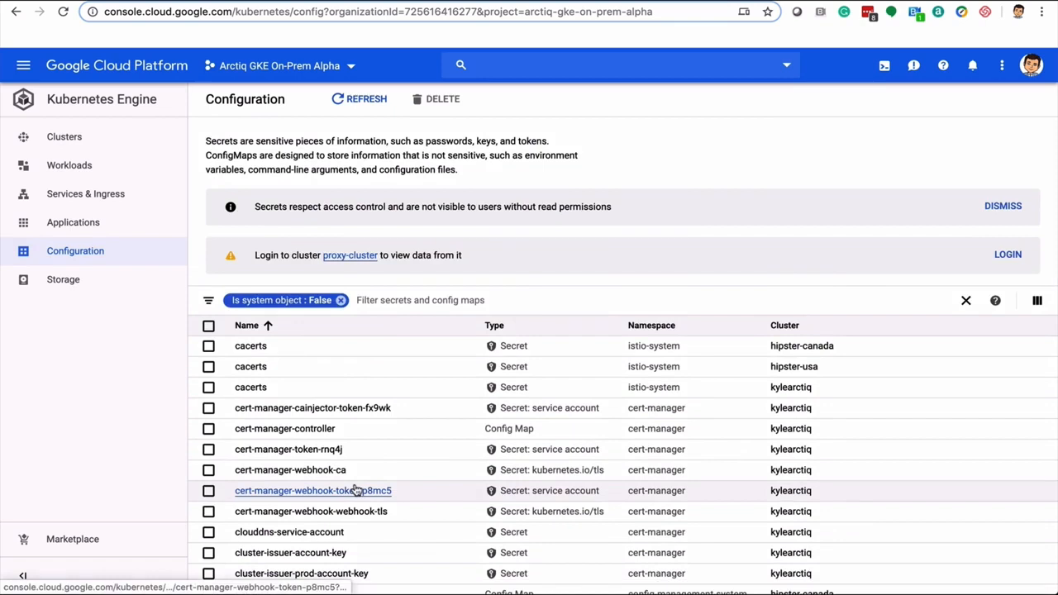
click(88, 282)
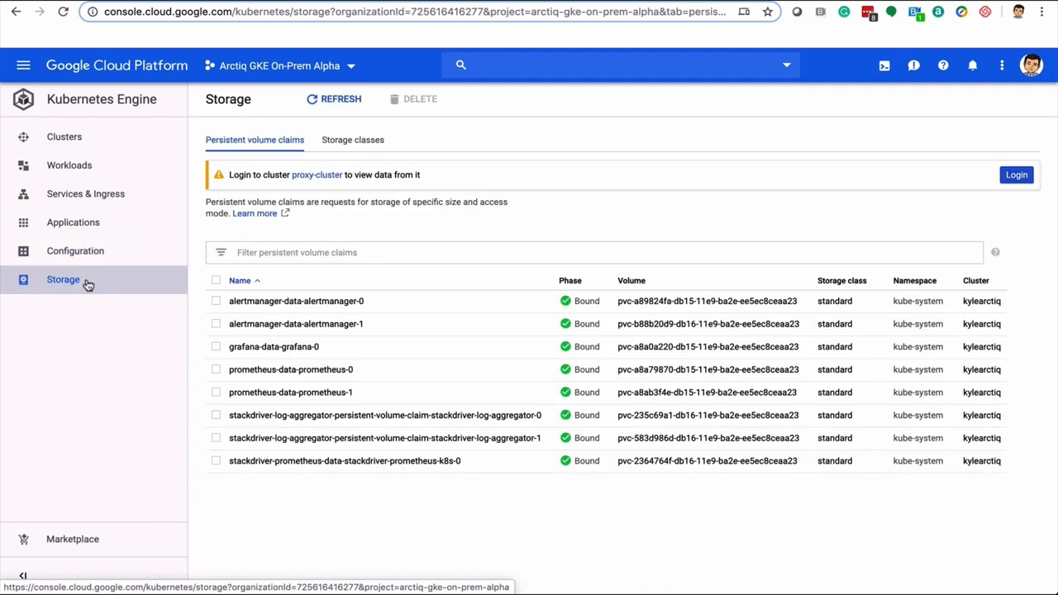
Return to the cluster list and check the upgrade notification of the kylearctiq cluster
click(94, 142)
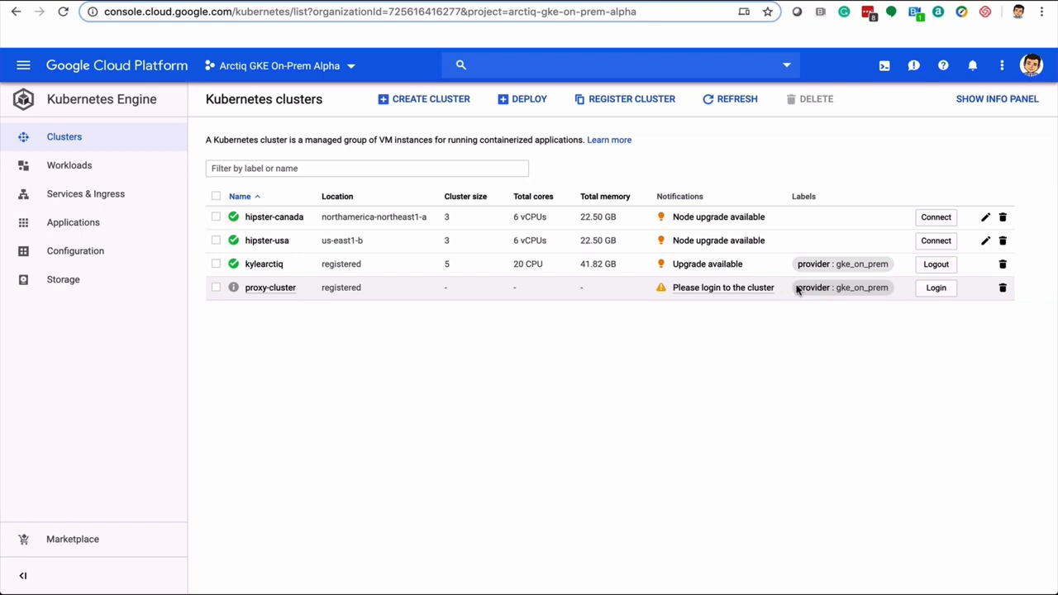
click(716, 267)
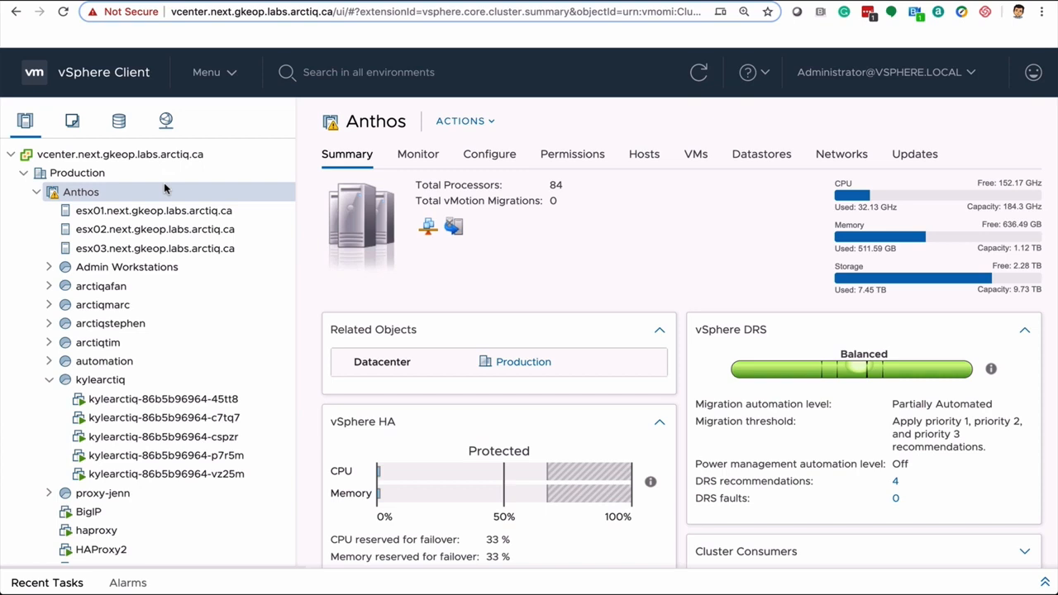
In the vSphere Client, examine the virtual machines, datastores and networks of host esx01.next.gkeop.labs.arctiq.ca
click(106, 215)
scroll(583, 381, down, 2)
scroll(583, 383, up, 1)
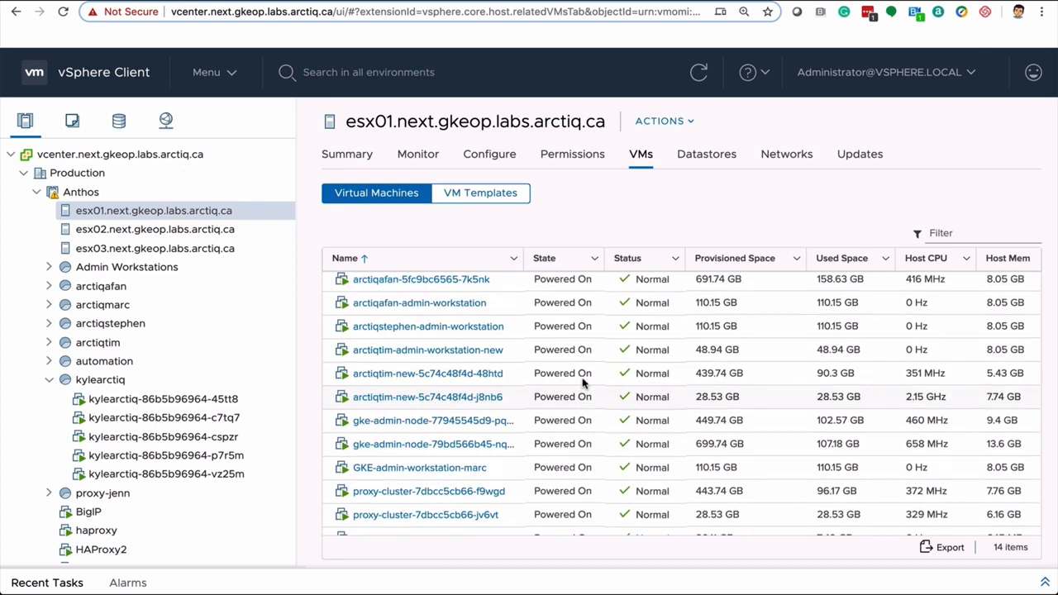
scroll(584, 383, up, 2)
click(706, 155)
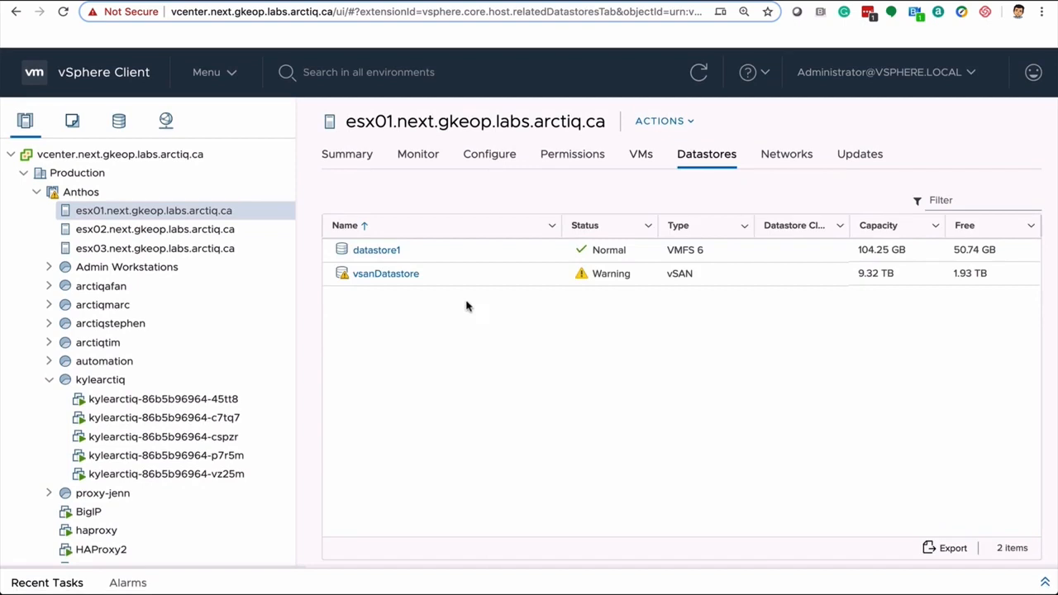
click(792, 156)
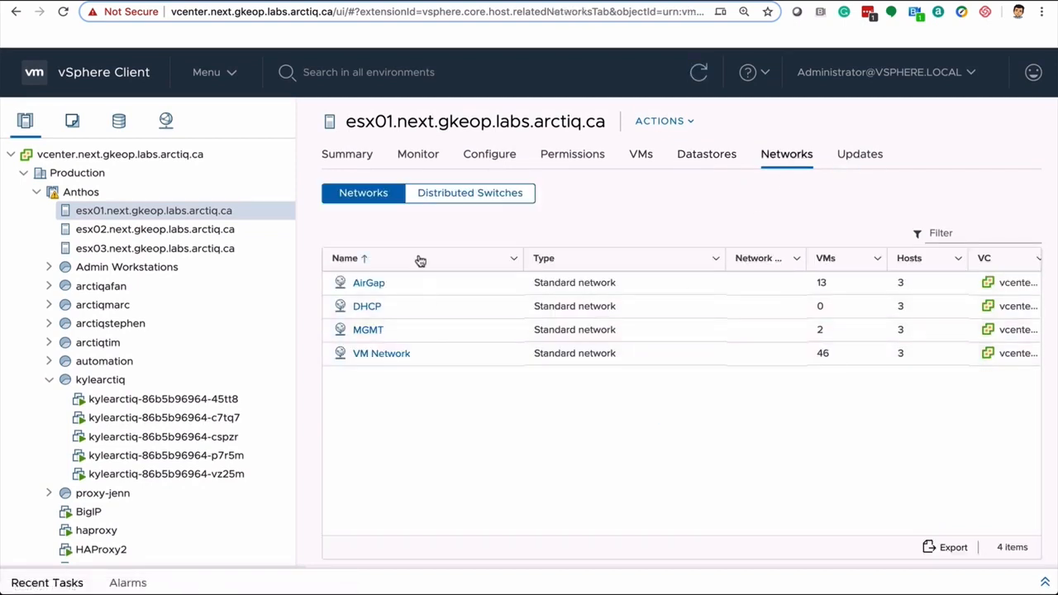
Inspect the virtual machines in the kylearctiq resource pool and the networks of kylearctiq-86b5b96964-45tt8
click(108, 382)
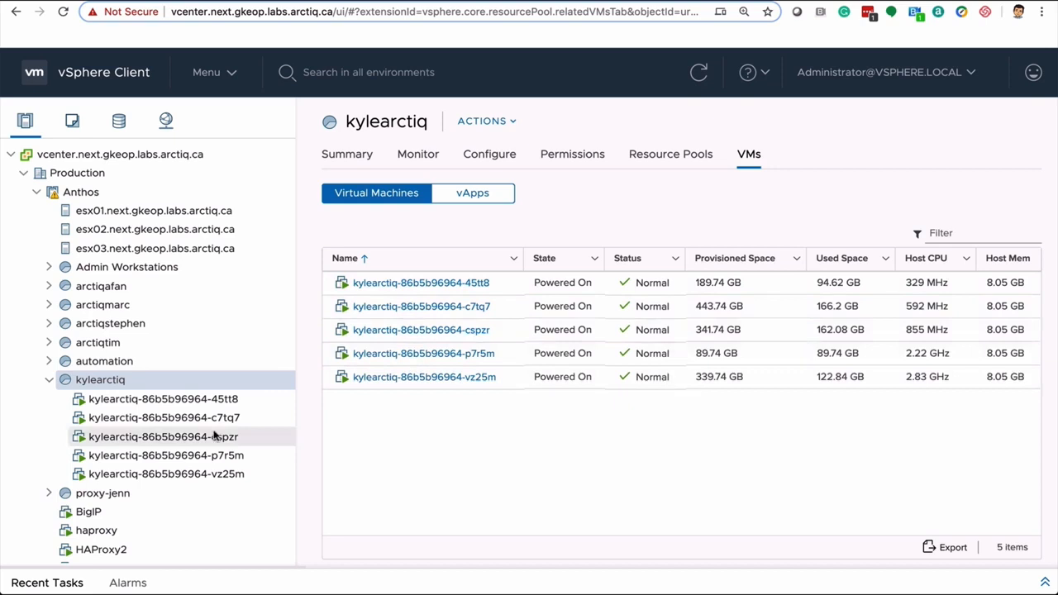
scroll(188, 354, down, 2)
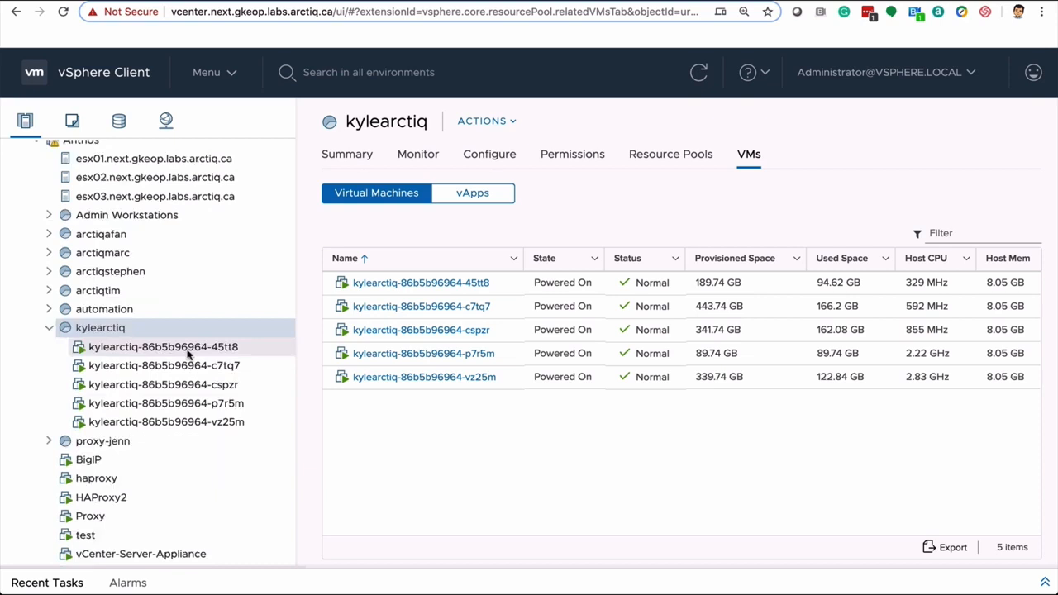
click(189, 348)
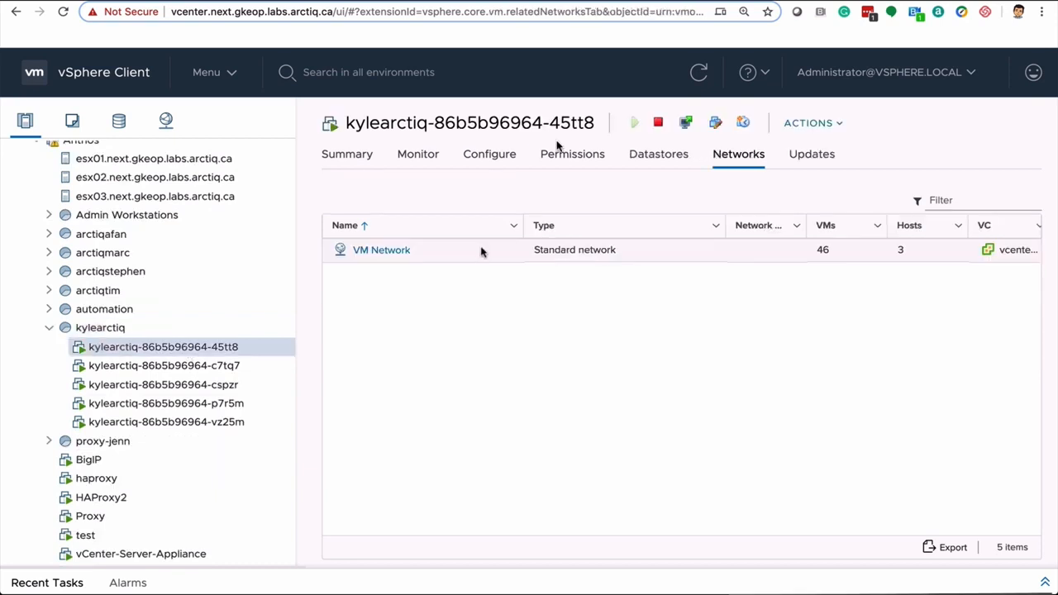
scroll(240, 255, up, 2)
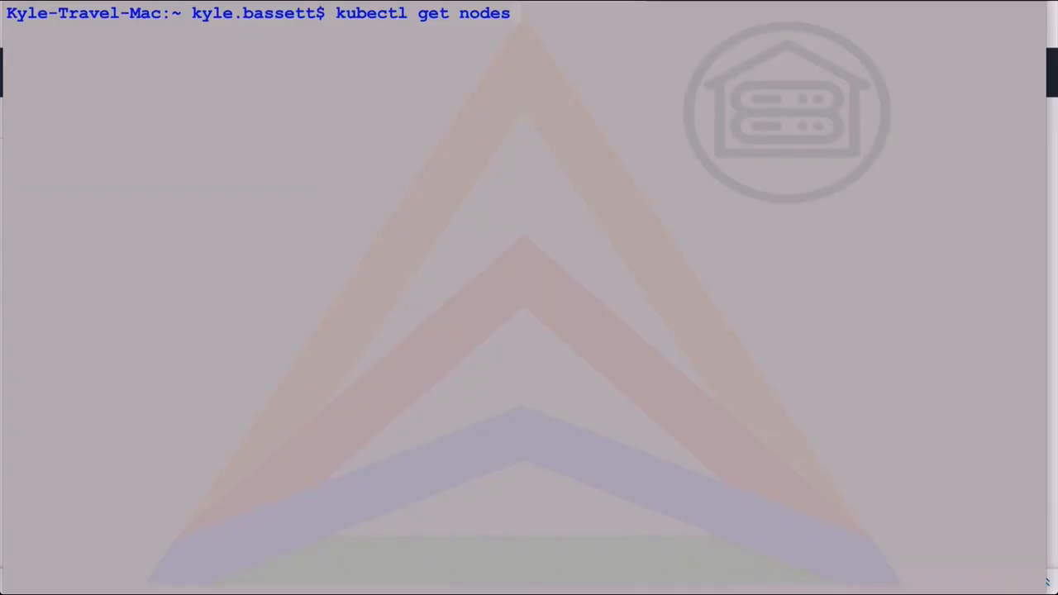
In the terminal, list the cluster's nodes with kubectl get nodes and its namespaces with kubectl get namespace
key(Return)
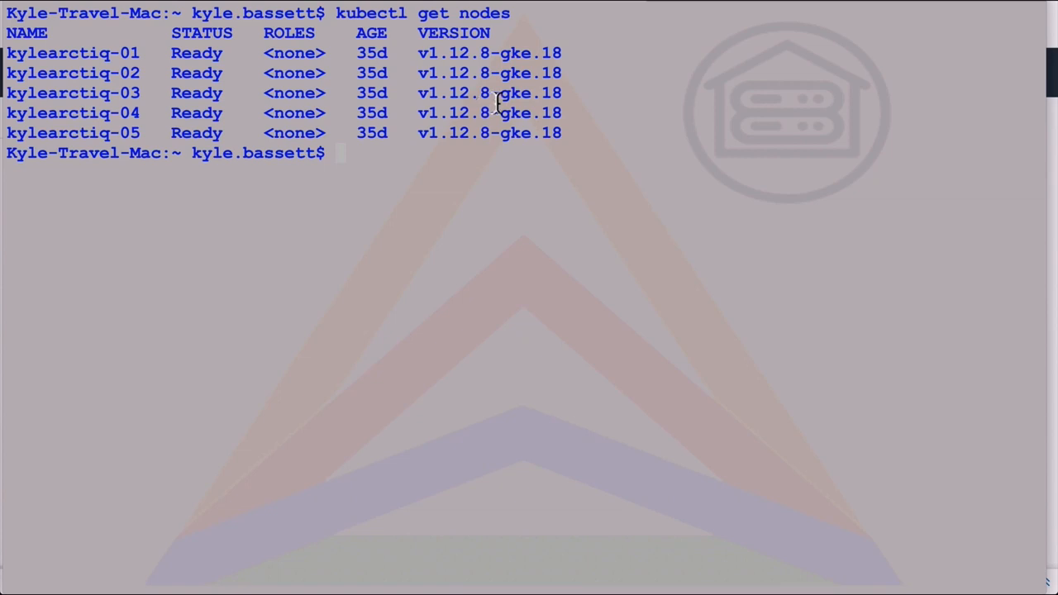
text(kubectl get namespace)
key(Return)
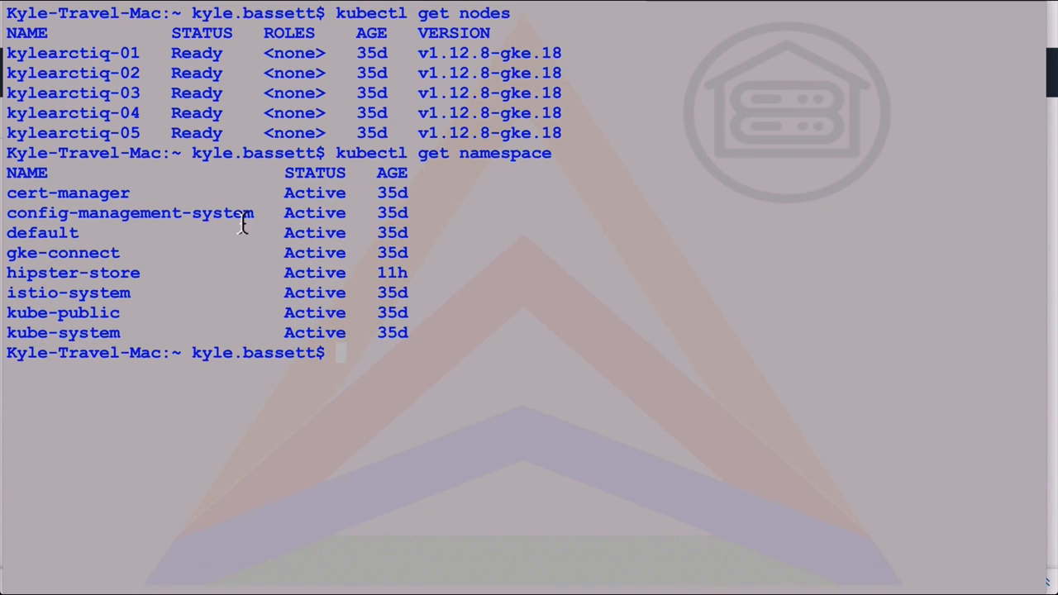
Highlight the gke-connect and config-management-system namespaces in the output and query the persistent volumes with kubectl get pv
double_click(83, 254)
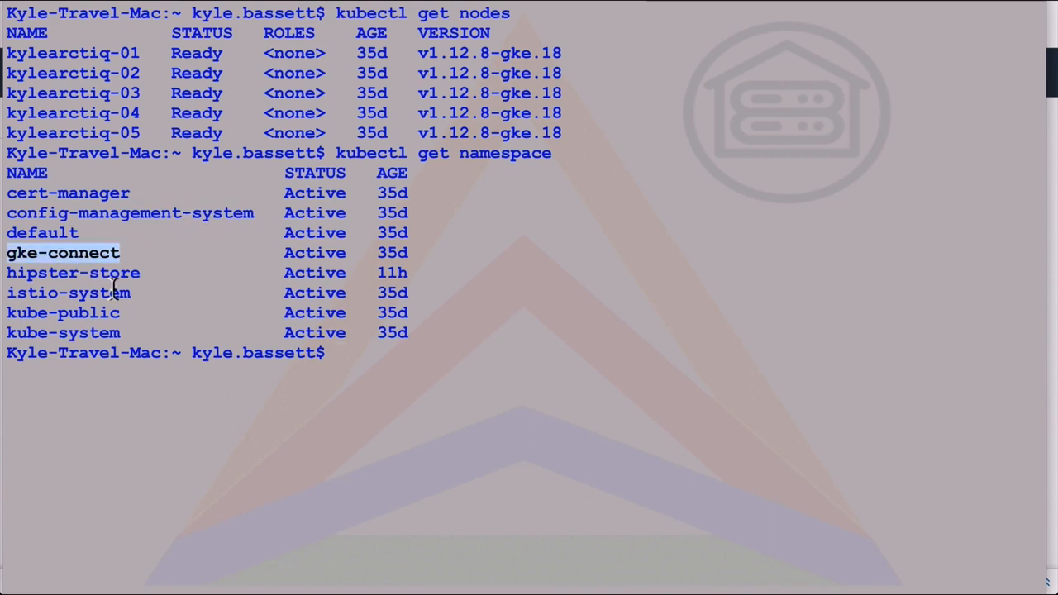
double_click(115, 292)
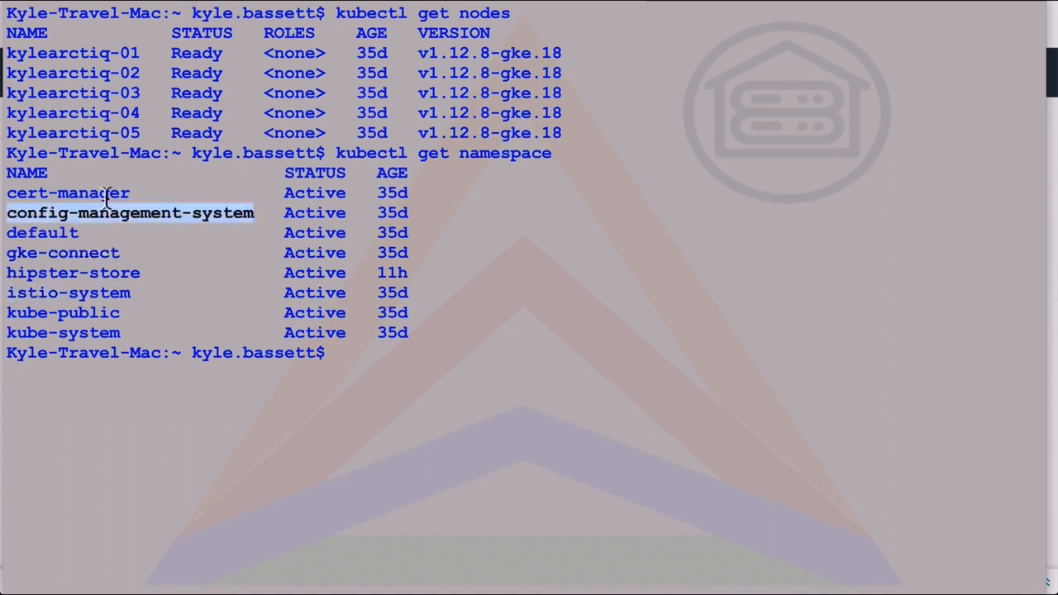
text(kubectl get pv)
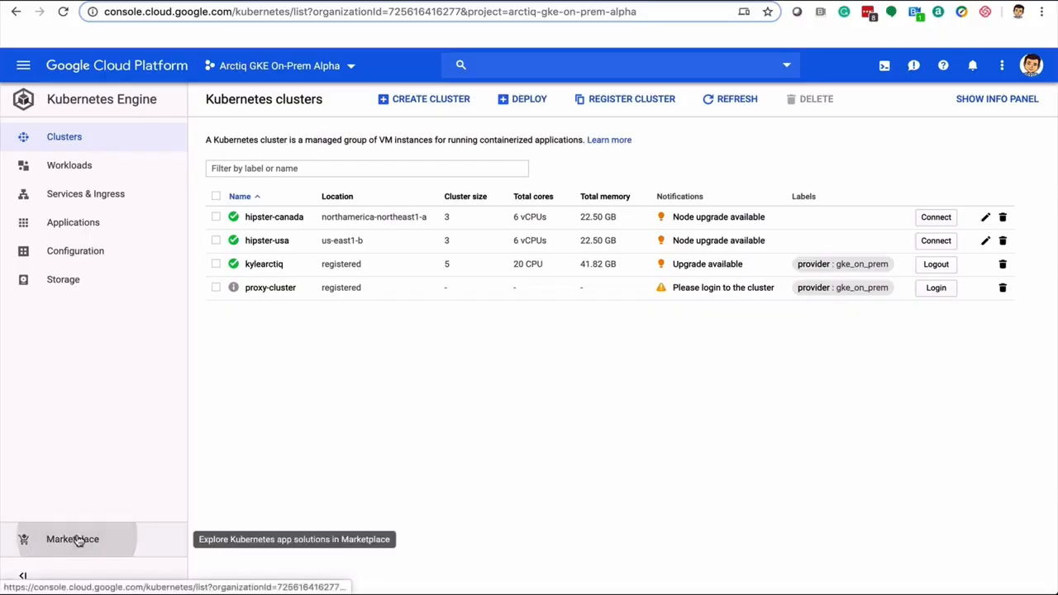
In the Google Cloud console, search the Marketplace's Kubernetes apps for influxdb and open the deployment configuration of InfluxDB by Google Click to Deploy
click(76, 539)
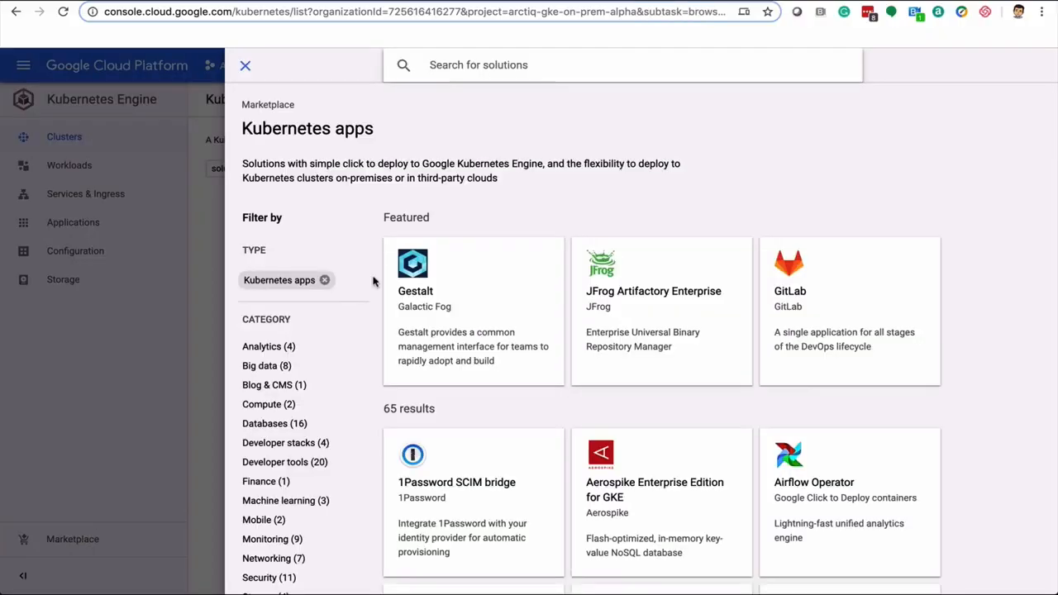
click(516, 66)
text(infl)
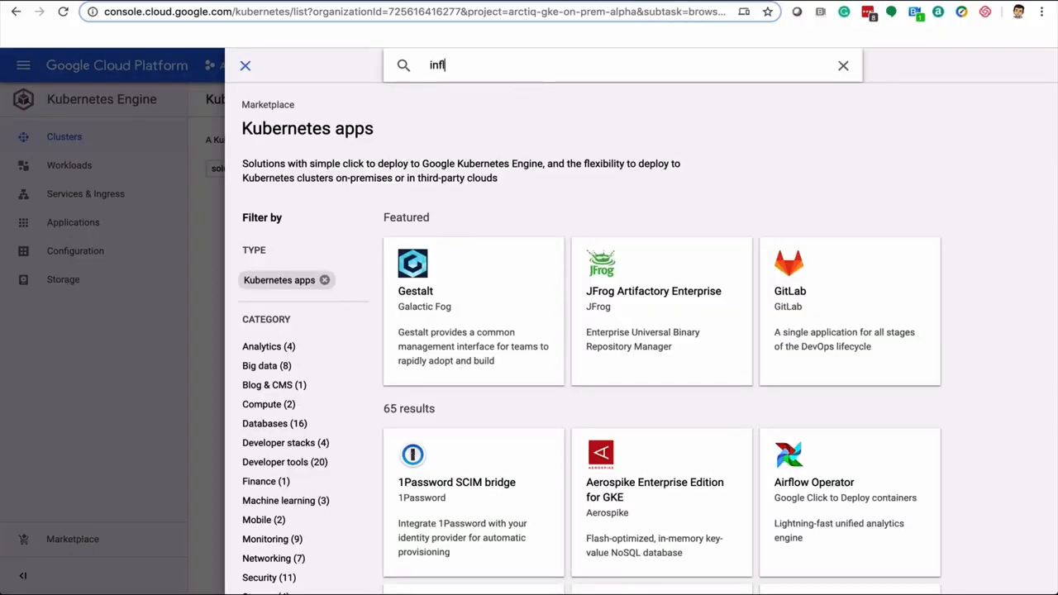
click(465, 105)
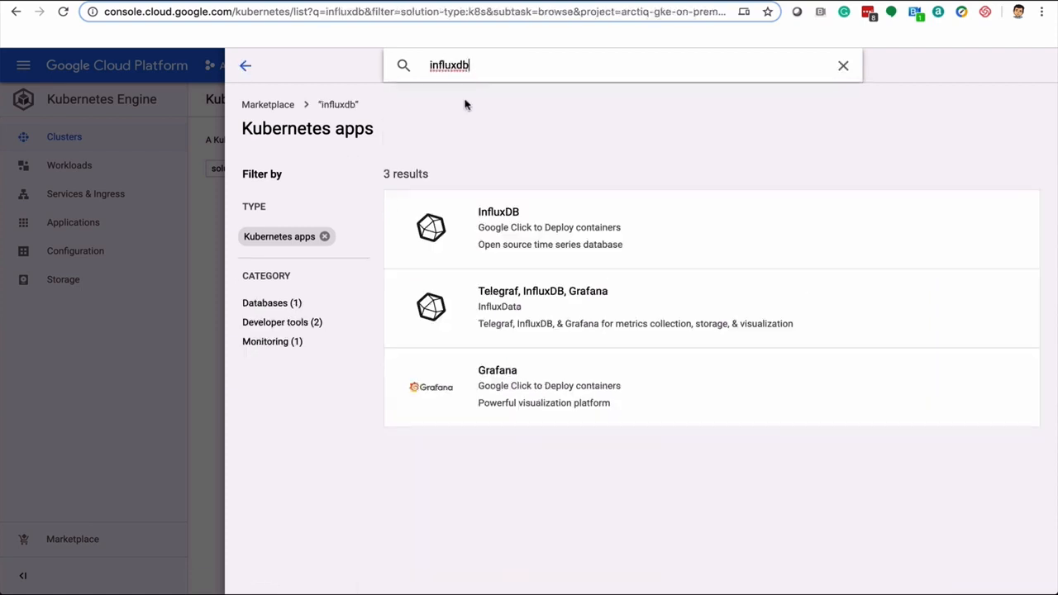
click(526, 244)
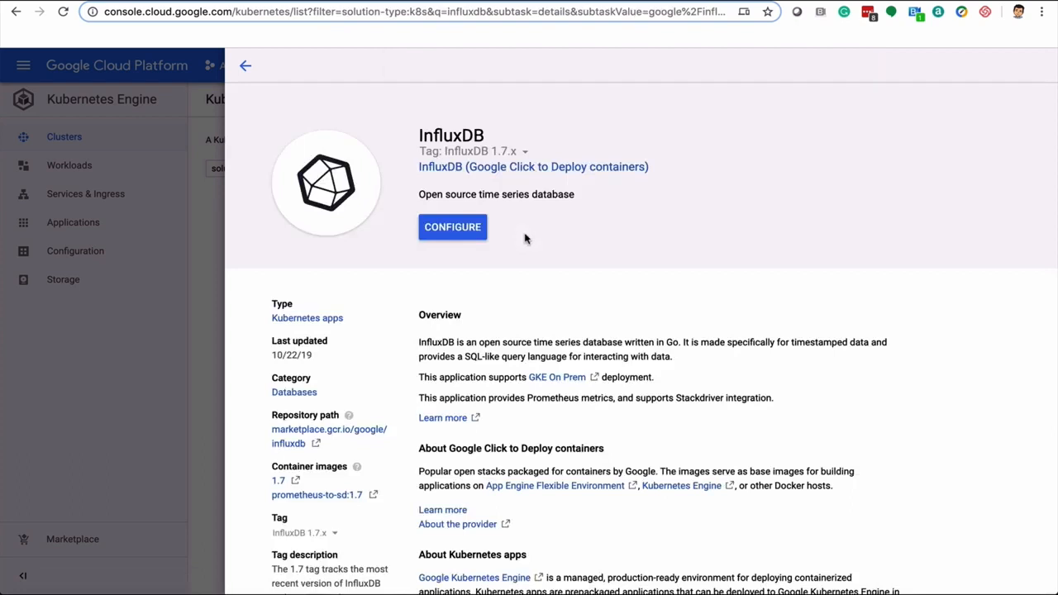
click(456, 228)
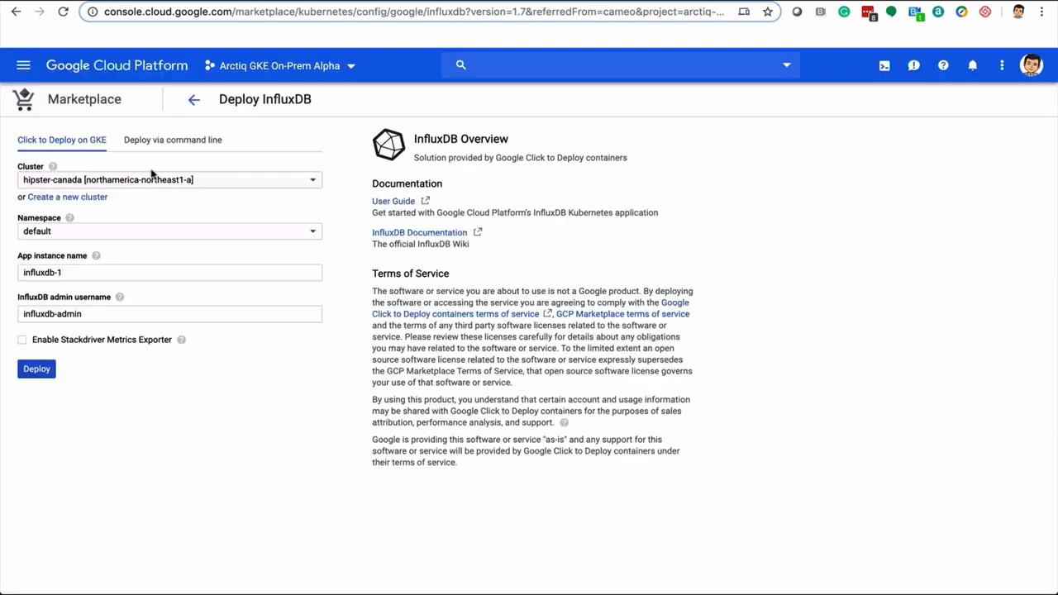
Deploy InfluxDB to the kylearctiq cluster in a new namespace named influxdb-1, keeping the default instance name and admin username
click(142, 183)
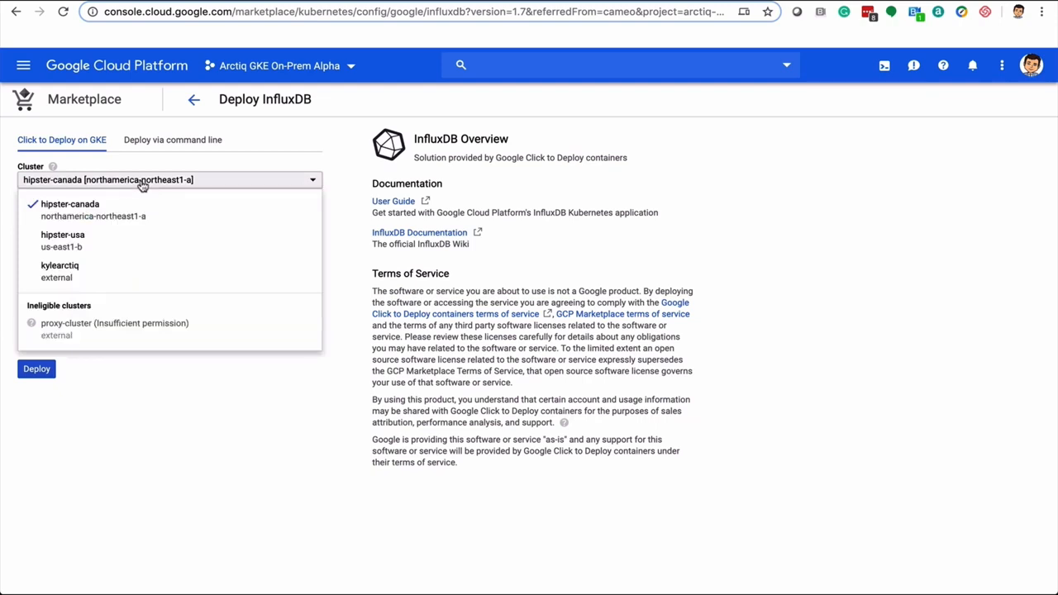
click(67, 272)
click(166, 231)
click(83, 366)
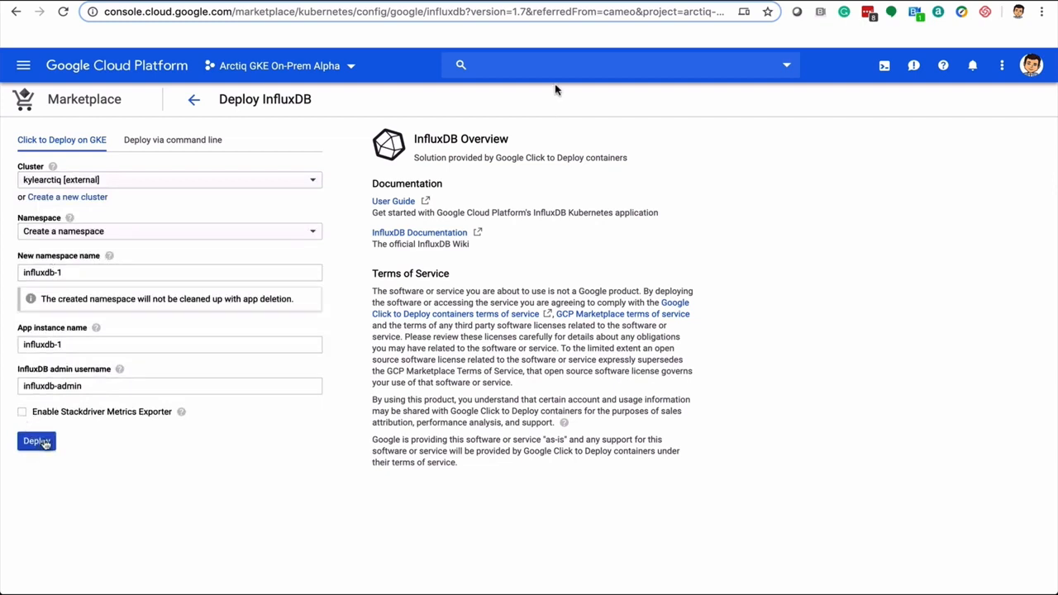
click(38, 443)
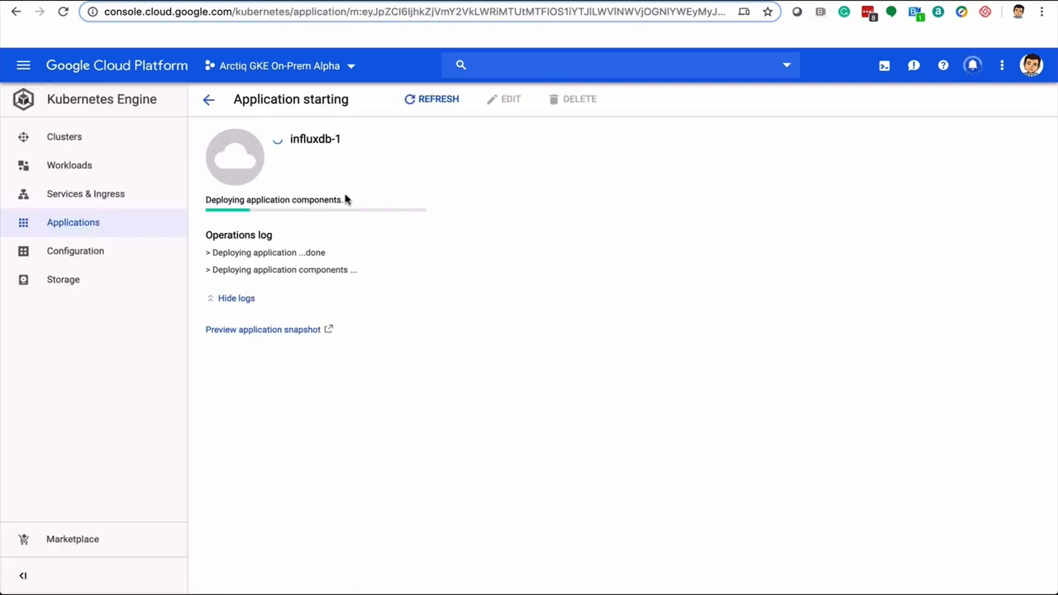
In the terminal, list the namespaces again and monitor the new application's pods with watch kubectl get pods -n influxdb-1
key(super+Tab)
key(Up)
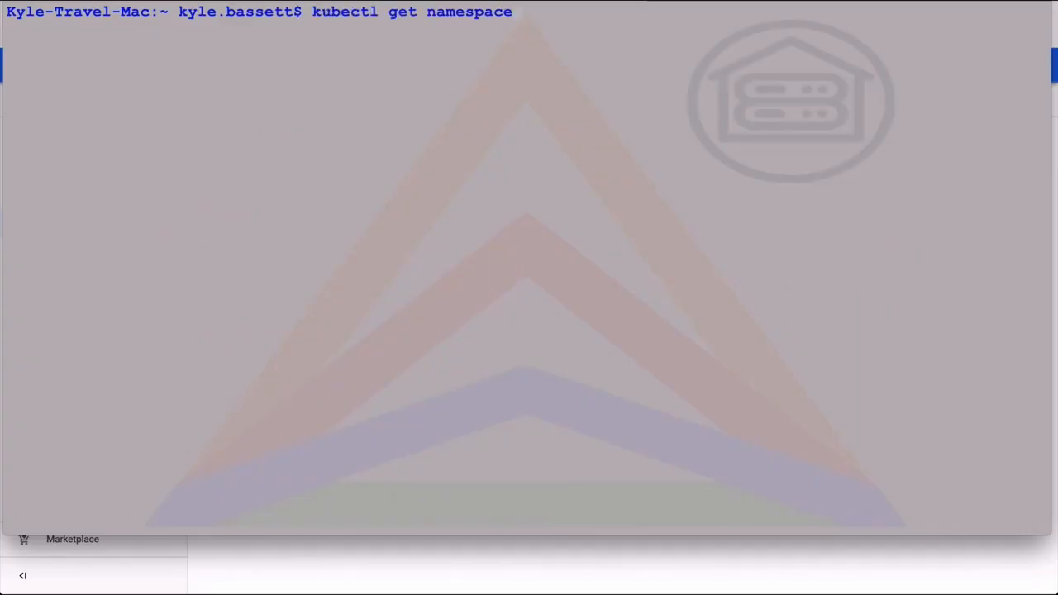
key(Return)
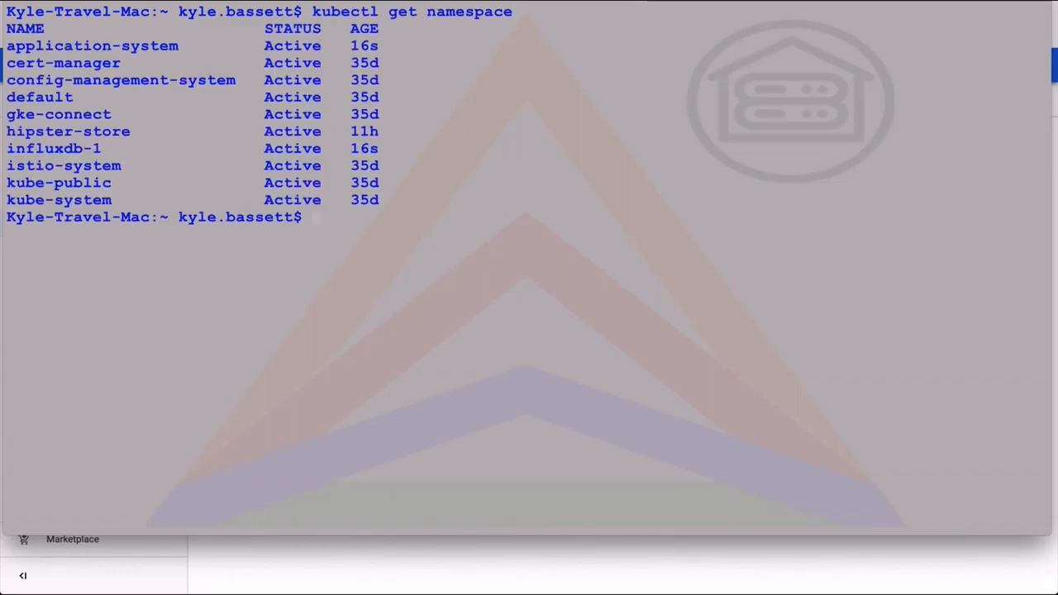
double_click(89, 149)
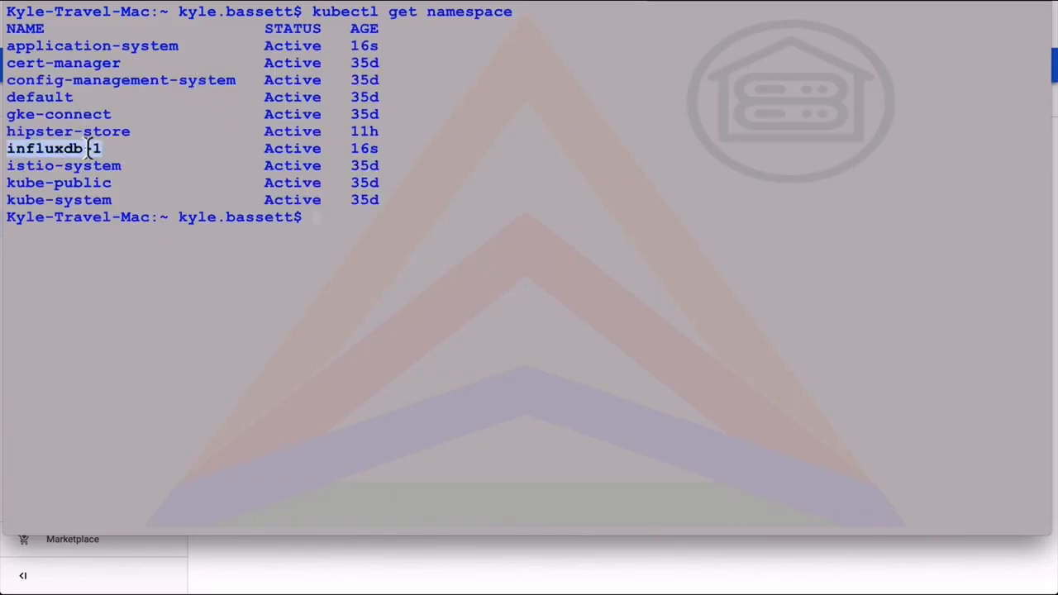
click(278, 239)
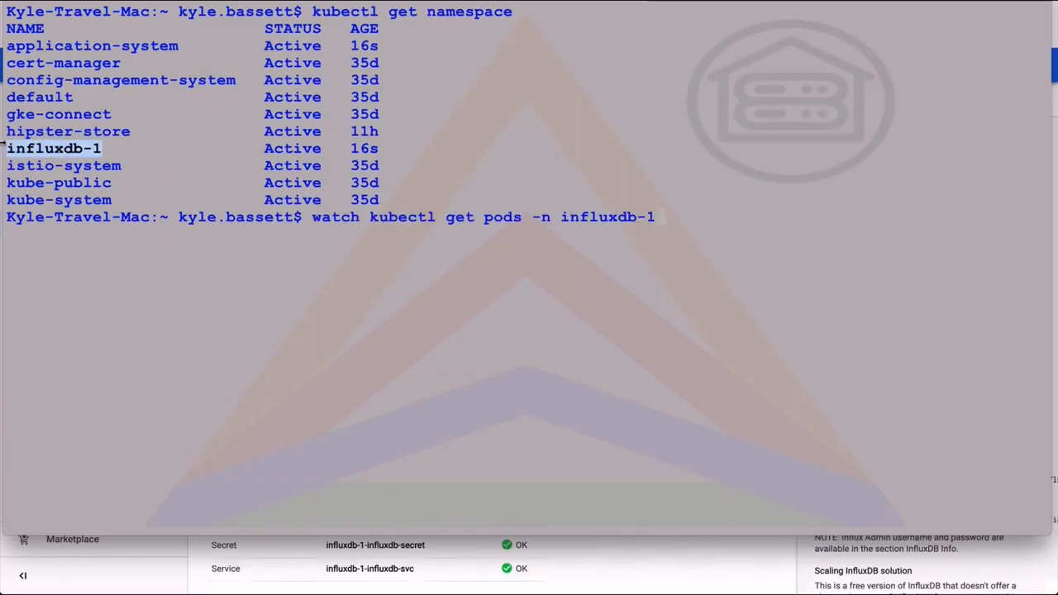
key(Return)
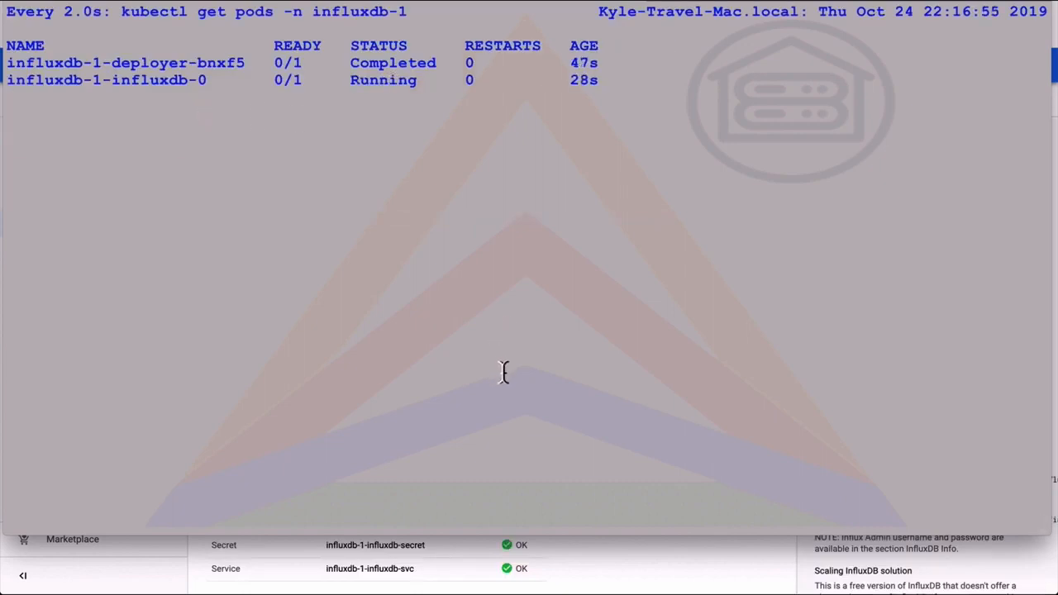
Back in the Google Cloud console, examine the influxdb-1 application's details, components, events and YAML definition
key(super+Tab)
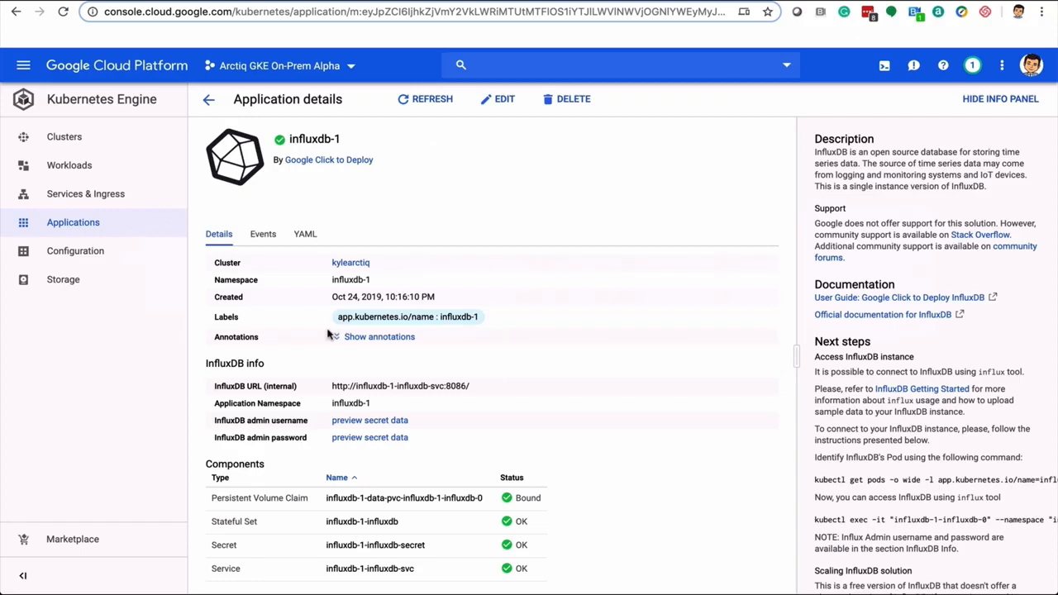
scroll(403, 365, down, 1)
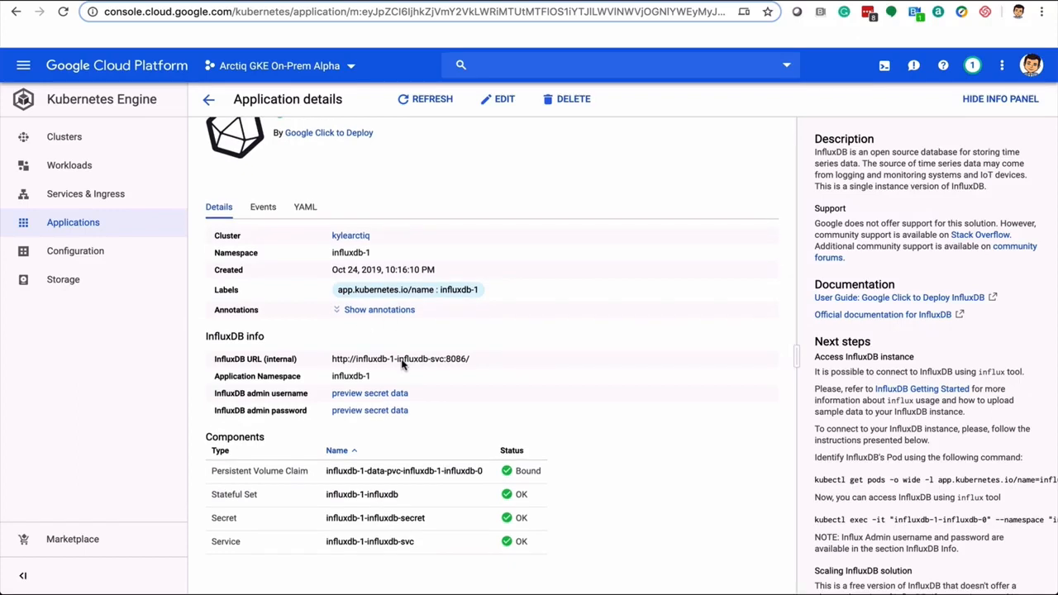
scroll(403, 365, up, 1)
scroll(402, 365, down, 1)
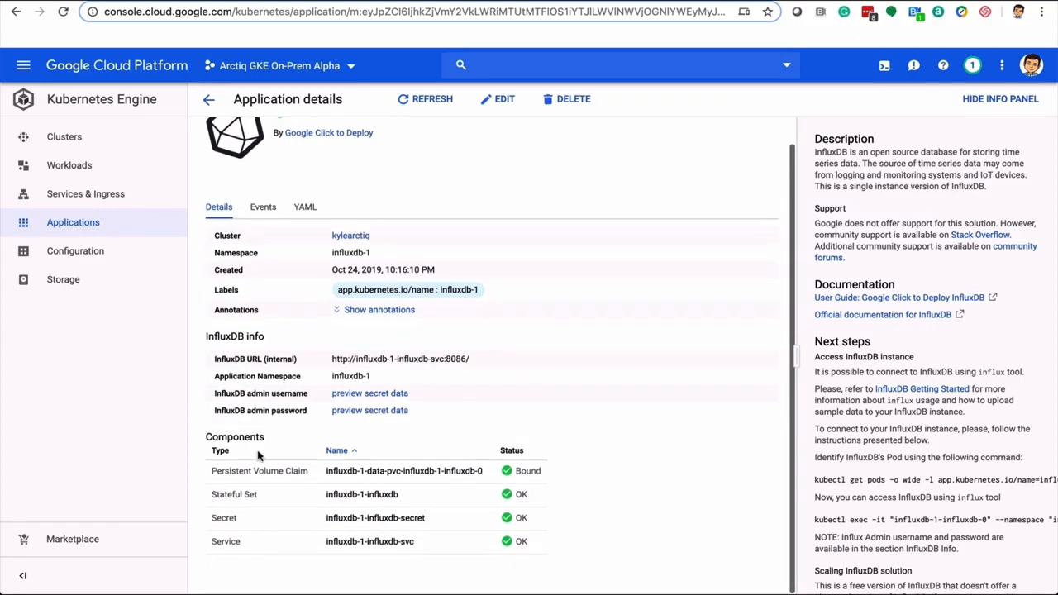
click(264, 208)
click(305, 234)
scroll(368, 392, down, 5)
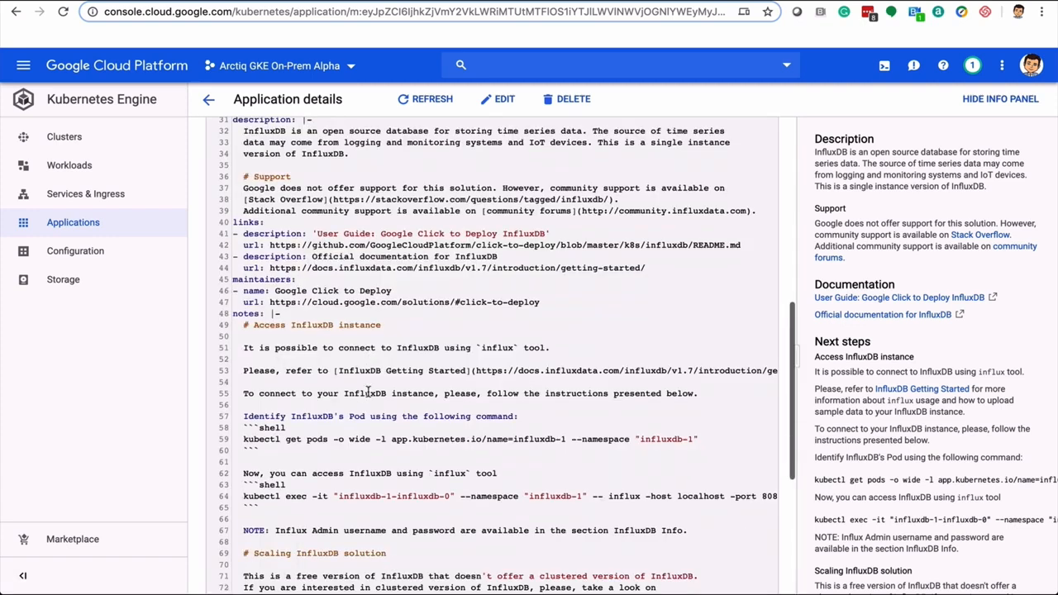
scroll(368, 392, down, 2)
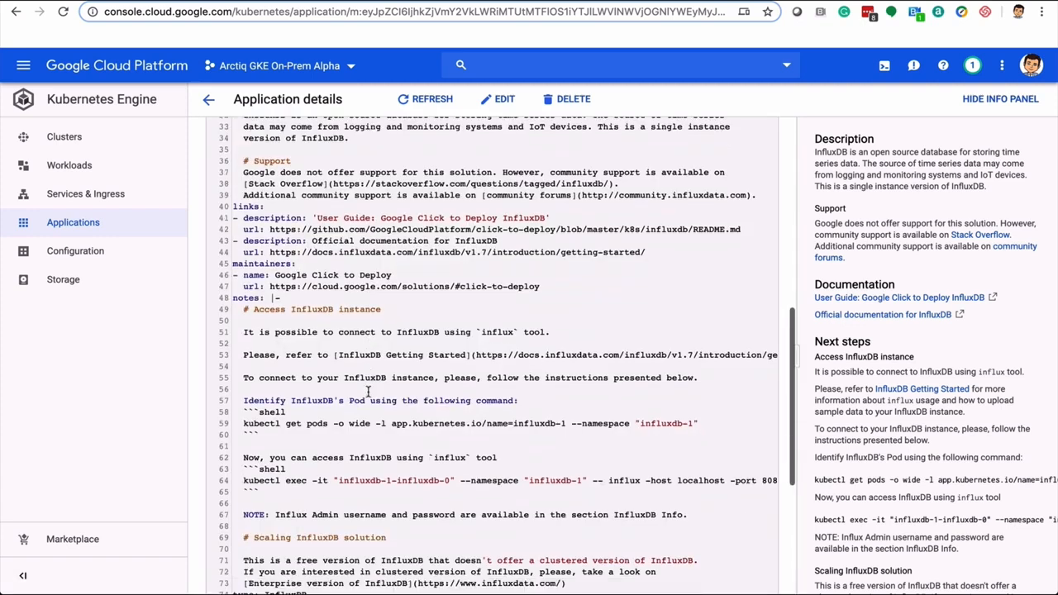
scroll(368, 392, up, 8)
Inspect the stackdriver-stackdriver application's components and its stackdriver-log-aggregator stateful set, and return to the cluster list
click(74, 222)
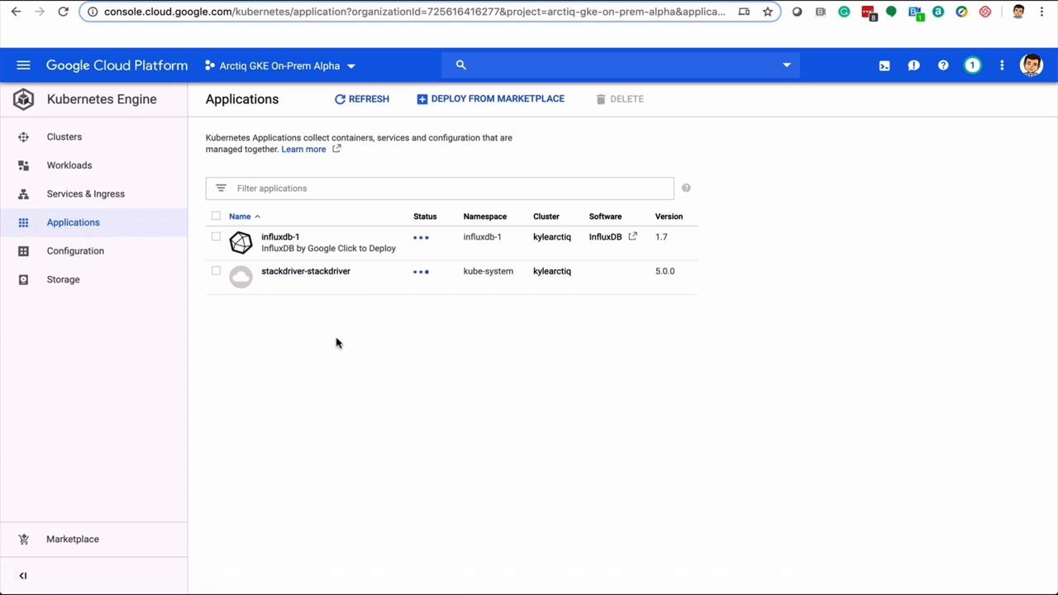
click(282, 276)
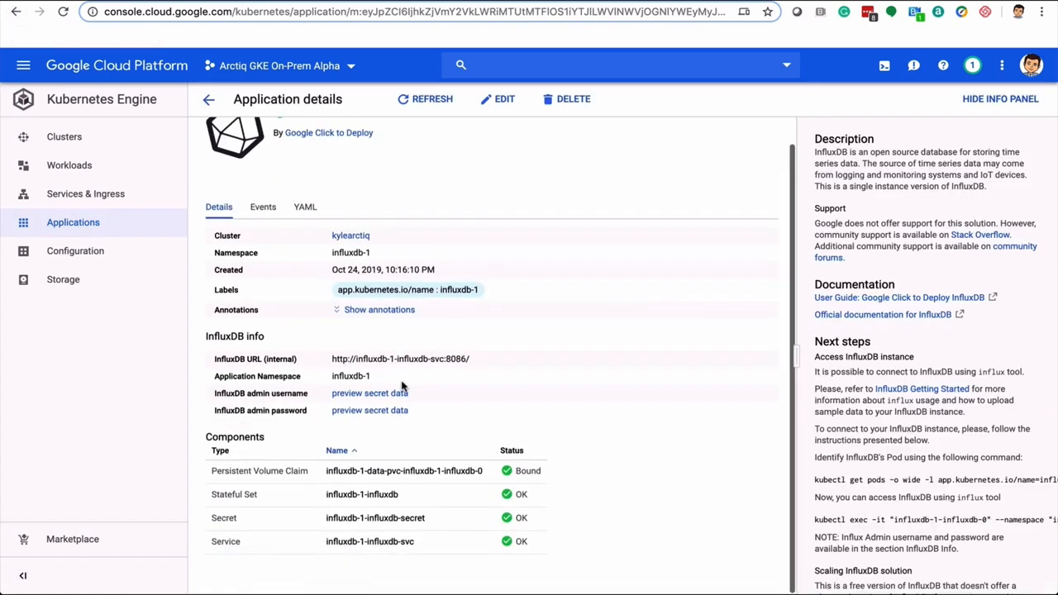
click(73, 222)
click(303, 310)
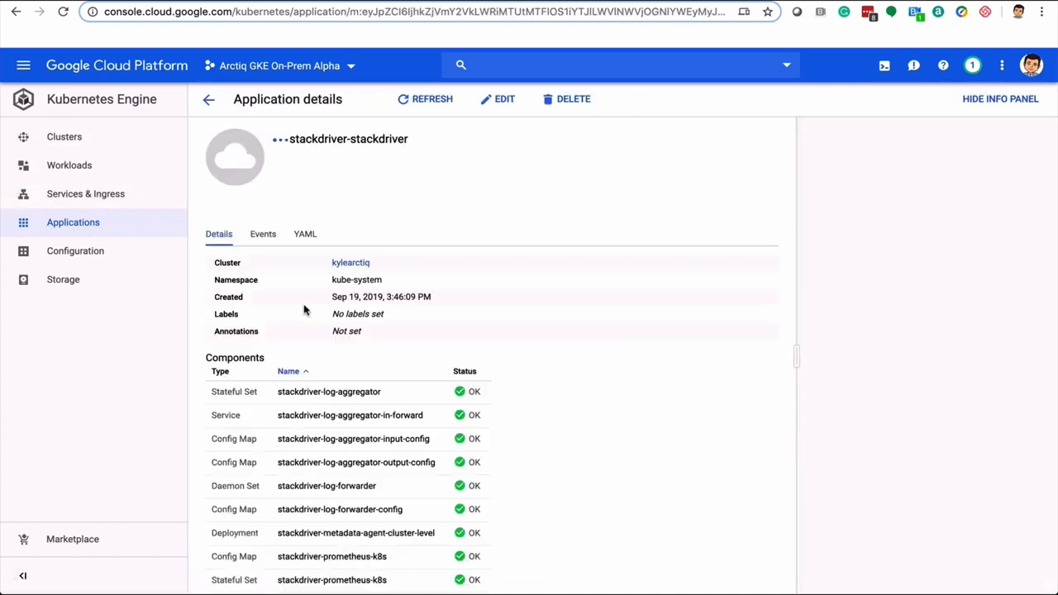
scroll(303, 310, down, 2)
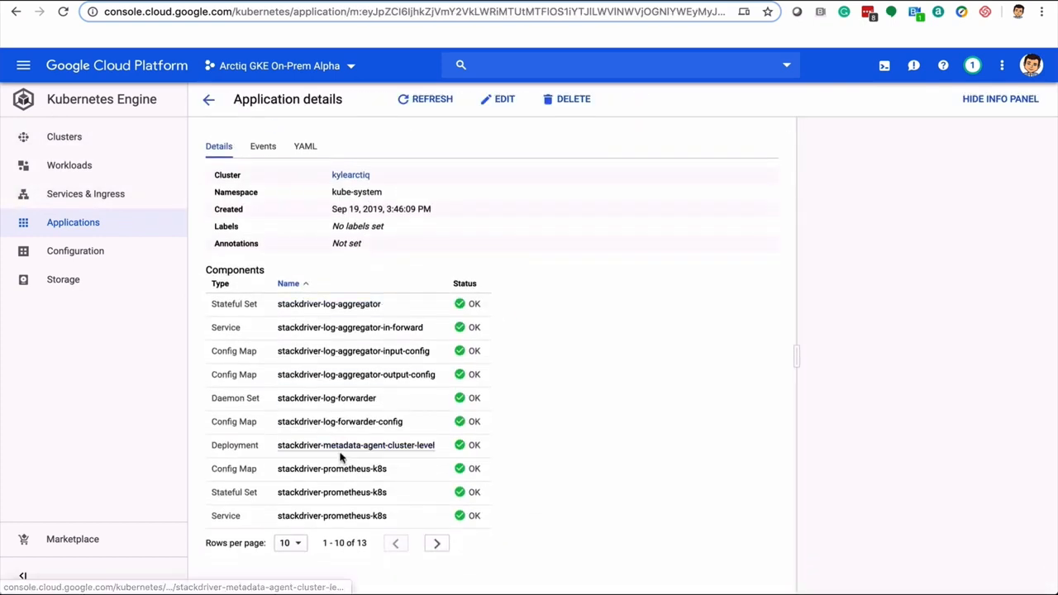
click(322, 307)
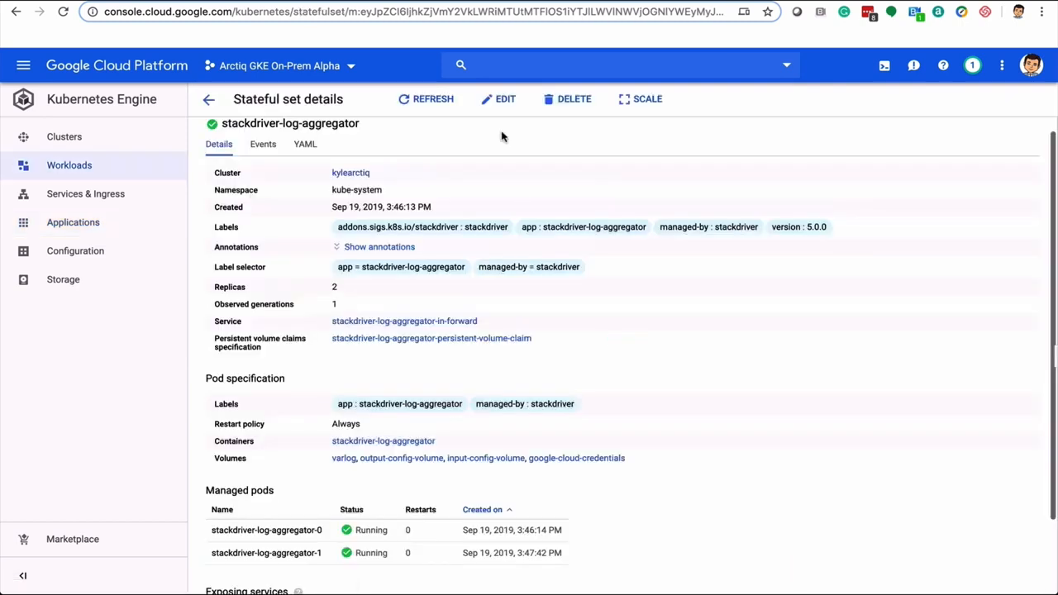
click(101, 138)
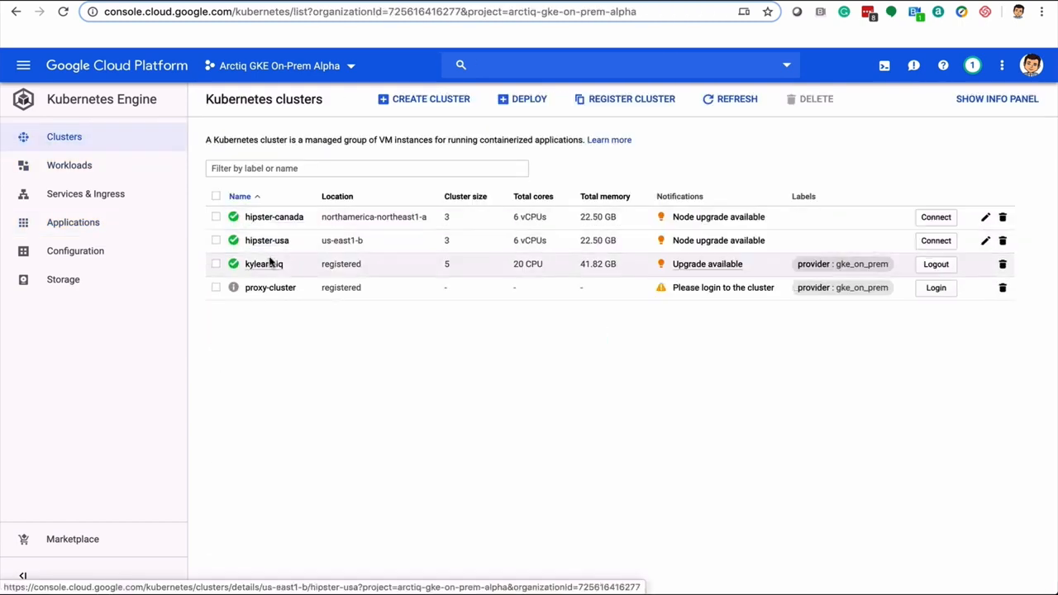